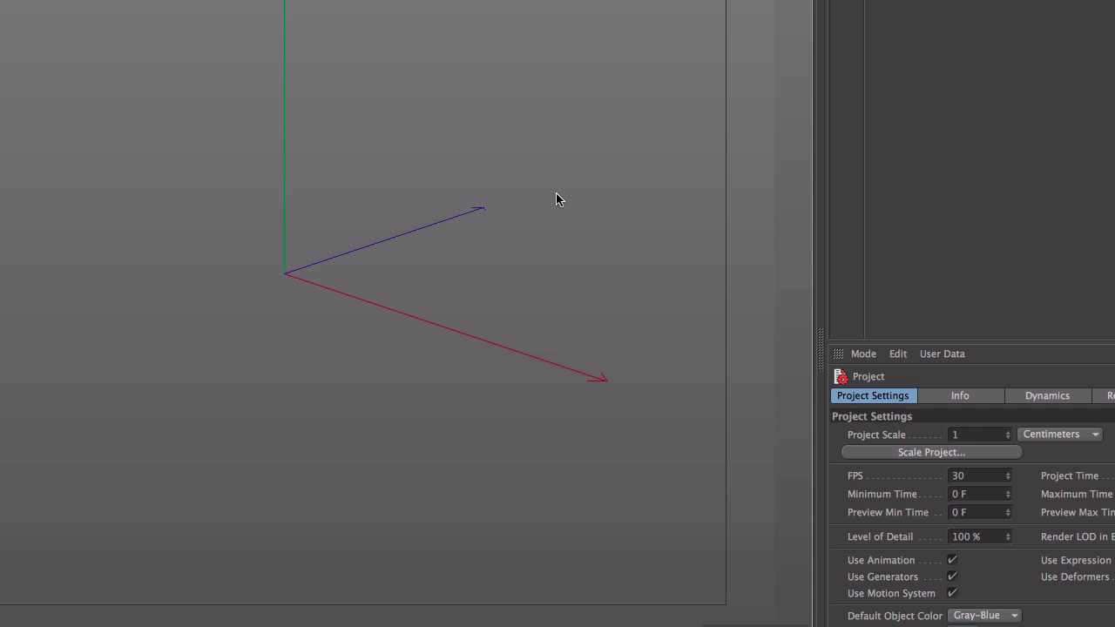
# - Name the plane "ground" and set its width and height segments to 1
pyautogui.keyDown('alt'); pyautogui.moveTo(287, 281); pyautogui.dragTo(351, 330); pyautogui.keyUp('alt')
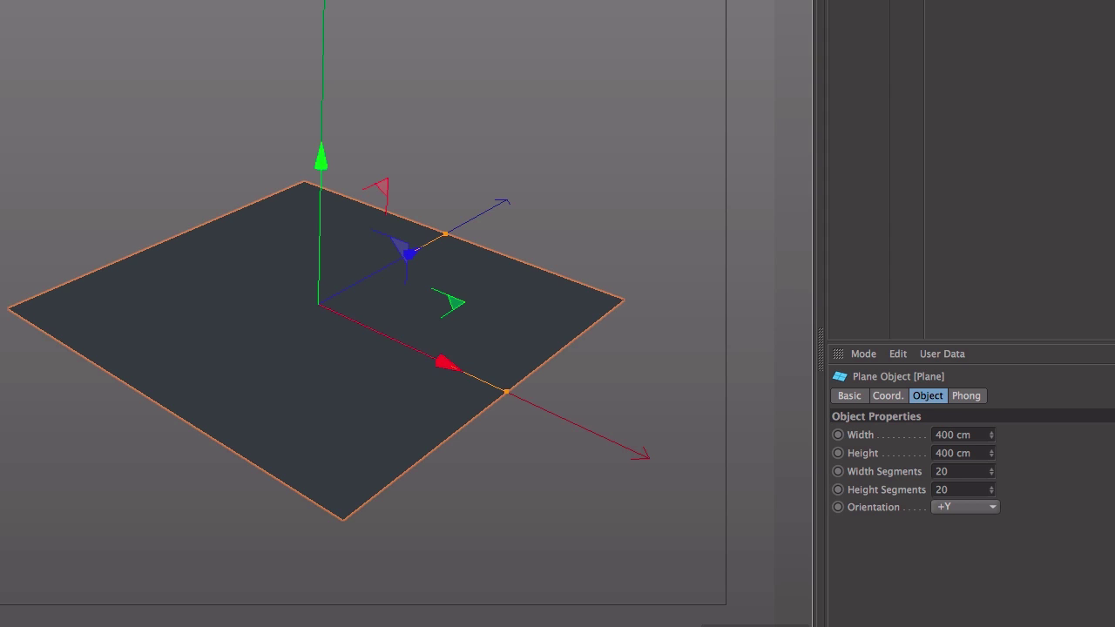
pyautogui.press('Return')
pyautogui.click(956, 470)
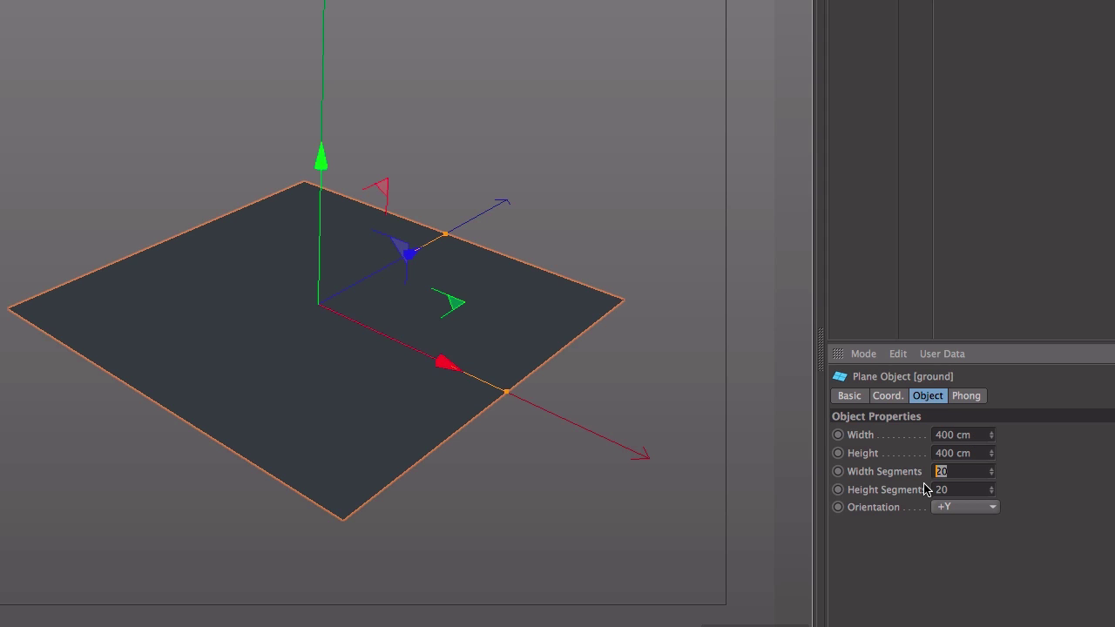
pyautogui.write('1')
pyautogui.press('Tab')
pyautogui.write('1')
pyautogui.press('Return')
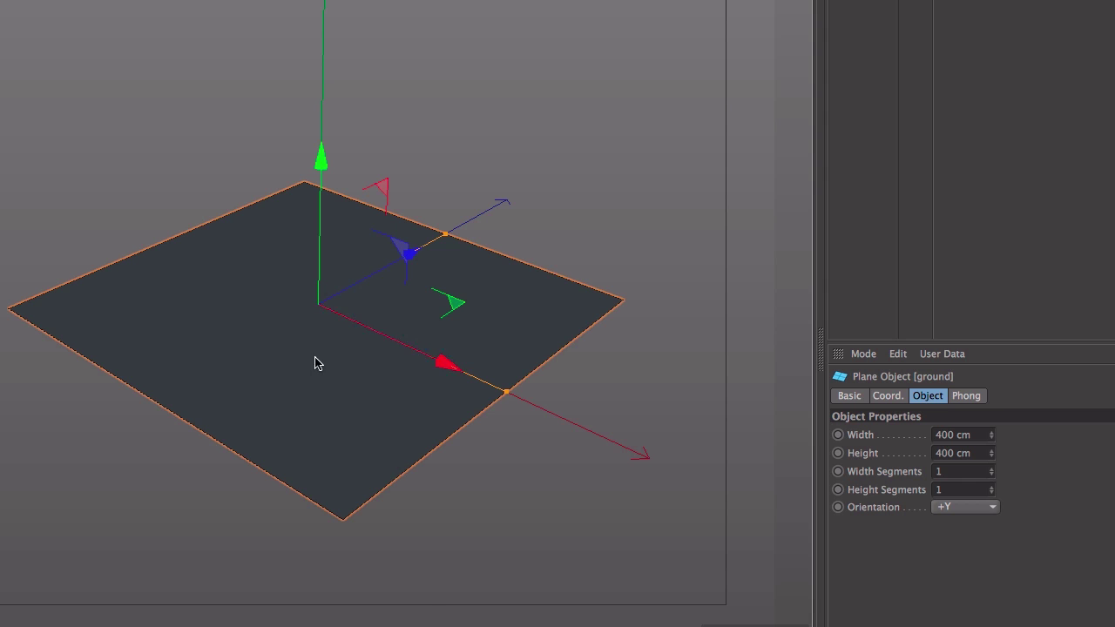
# - Add a Collider Body simulation tag to the ground plane
pyautogui.scroll(5, 315, 362)
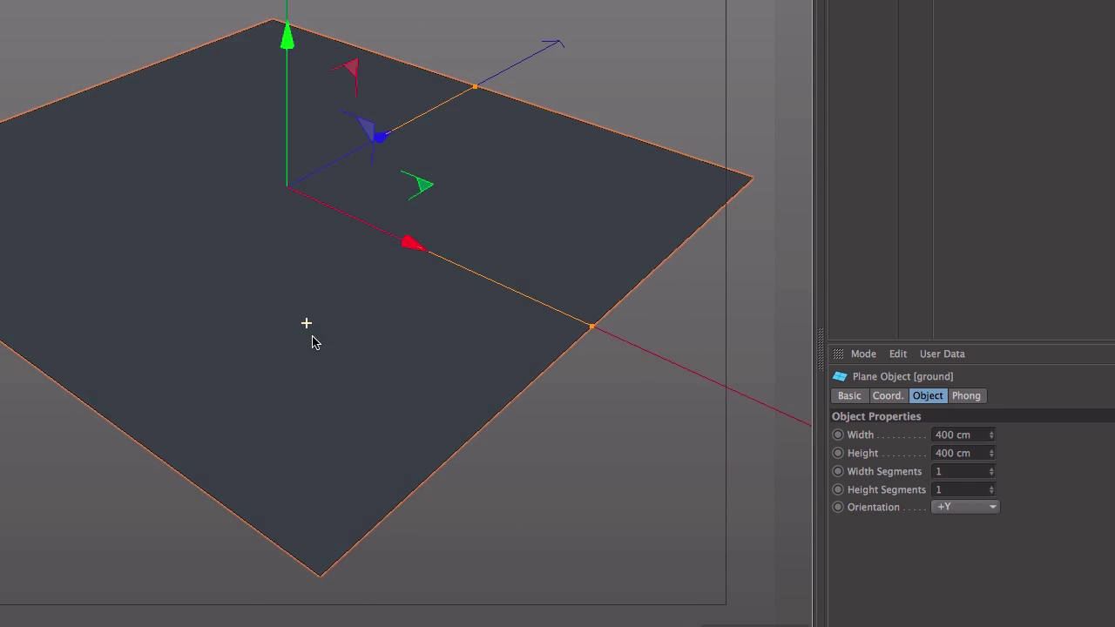
pyautogui.scroll(-2, 310, 335)
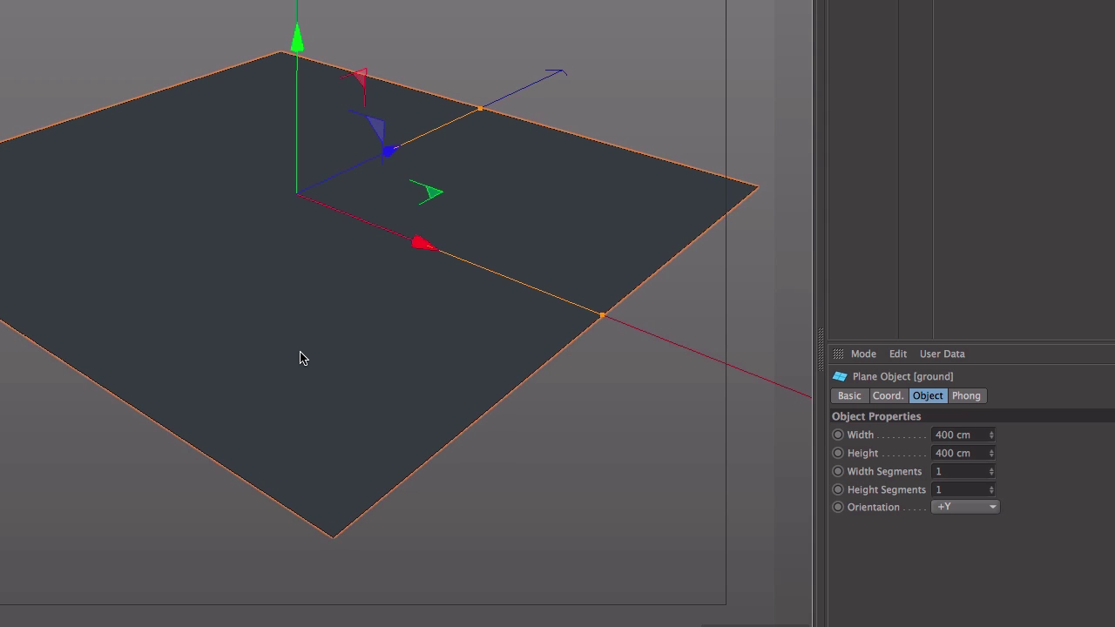
pyautogui.rightClick(871, 2)
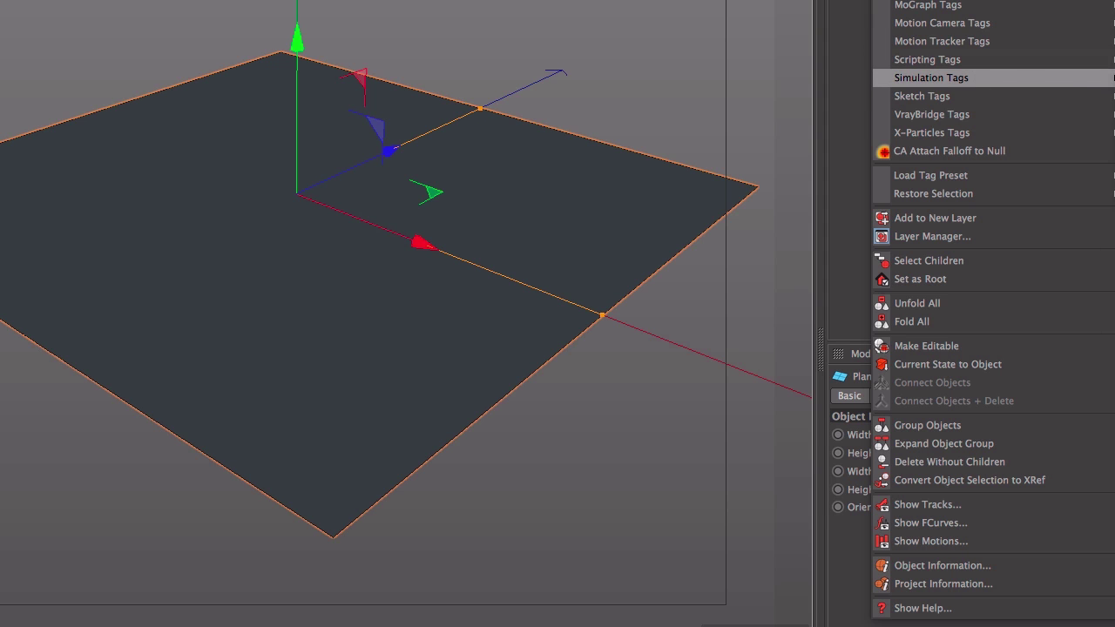
pyautogui.click(931, 77)
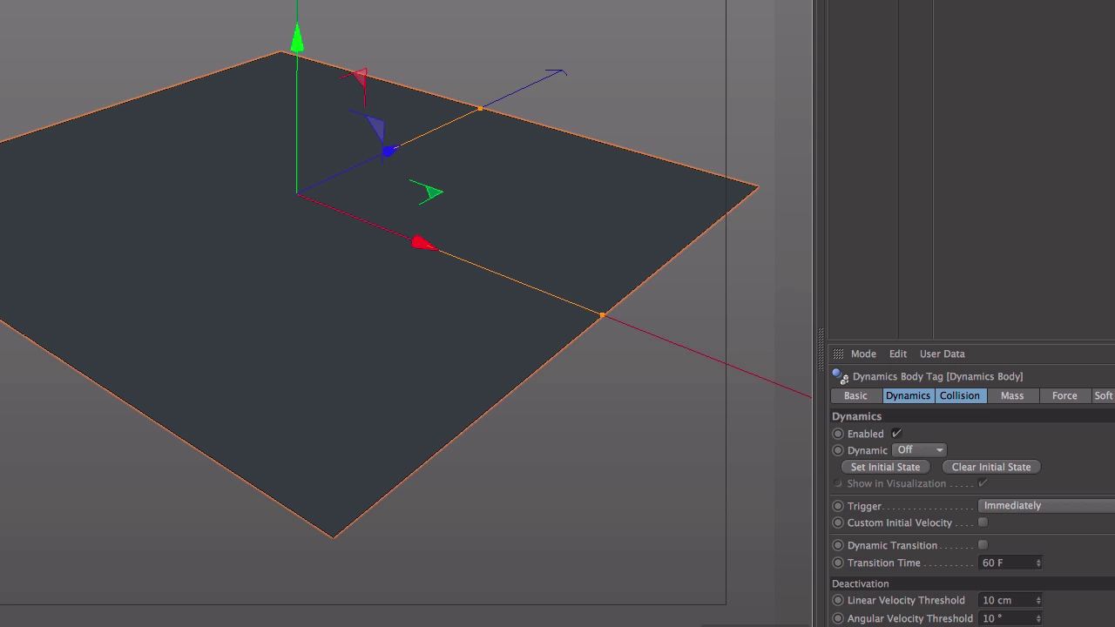
# - Set the ground collider's bounce to 3% and its friction to 8%
pyautogui.keyDown('alt'); pyautogui.moveTo(294, 214); pyautogui.dragTo(287, 350, button='middle'); pyautogui.keyUp('alt')
pyautogui.keyDown('alt'); pyautogui.moveTo(288, 395); pyautogui.dragTo(290, 343); pyautogui.keyUp('alt')
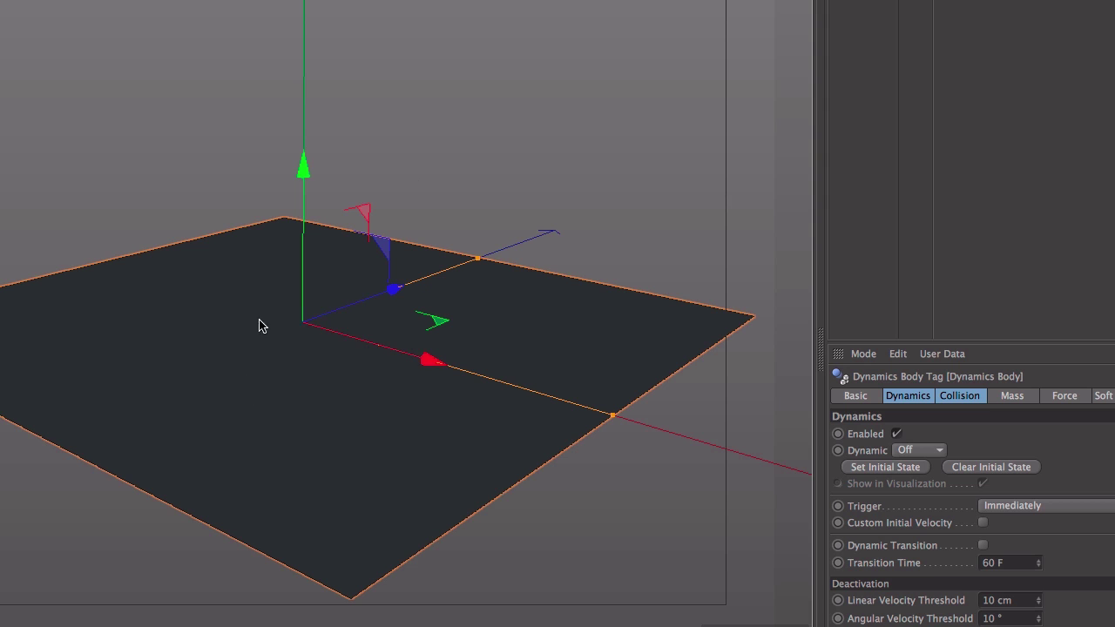
pyautogui.keyDown('alt'); pyautogui.moveTo(300, 368); pyautogui.dragTo(278, 406); pyautogui.keyUp('alt')
pyautogui.moveTo(1113, 343); pyautogui.dragTo(1113, 153)
pyautogui.click(982, 600)
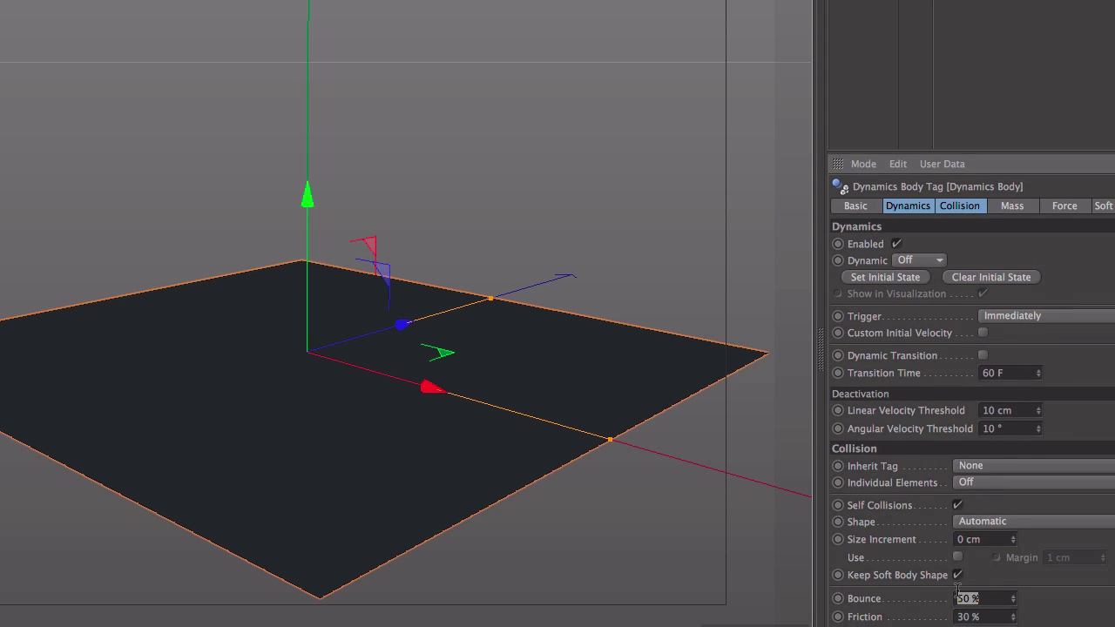
pyautogui.write('3')
pyautogui.press('Tab')
pyautogui.write('8')
# - Add a sphere at the centre of the ground plane with a radius of 15 cm
pyautogui.click(253, 2)
pyautogui.click(577, 1)
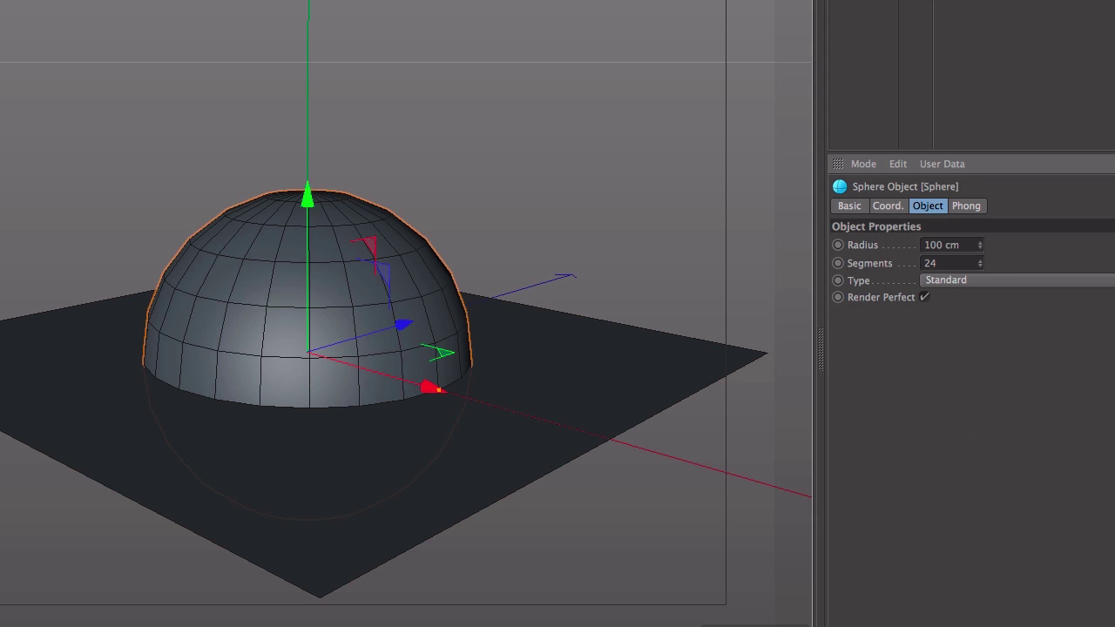
pyautogui.click(958, 245)
pyautogui.write('30')
pyautogui.press('Return')
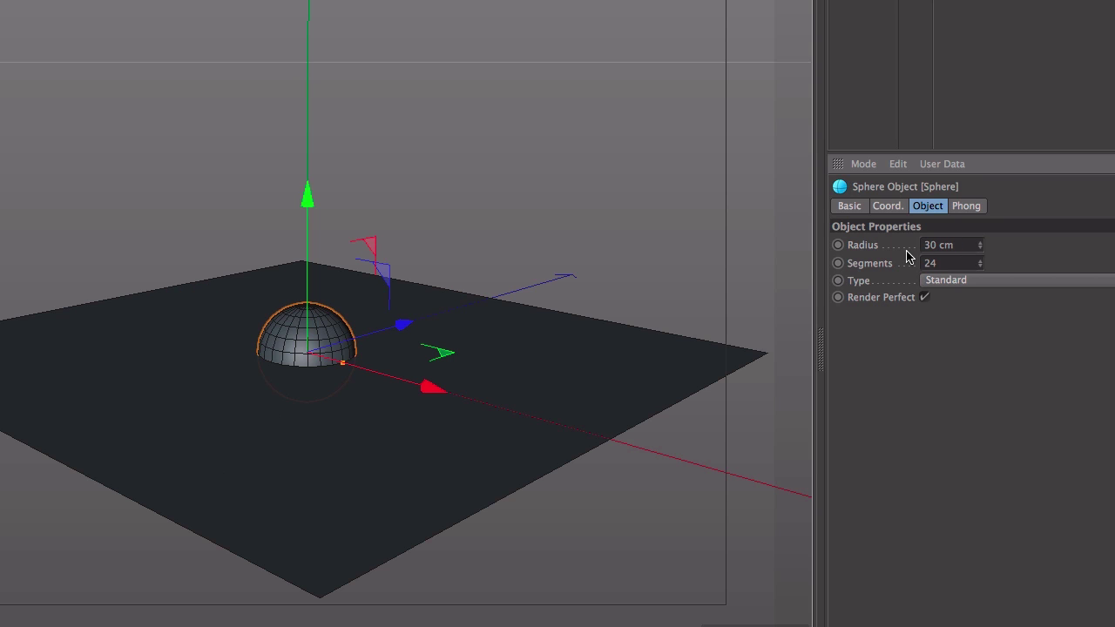
pyautogui.click(956, 245)
pyautogui.write('15')
pyautogui.press('Return')
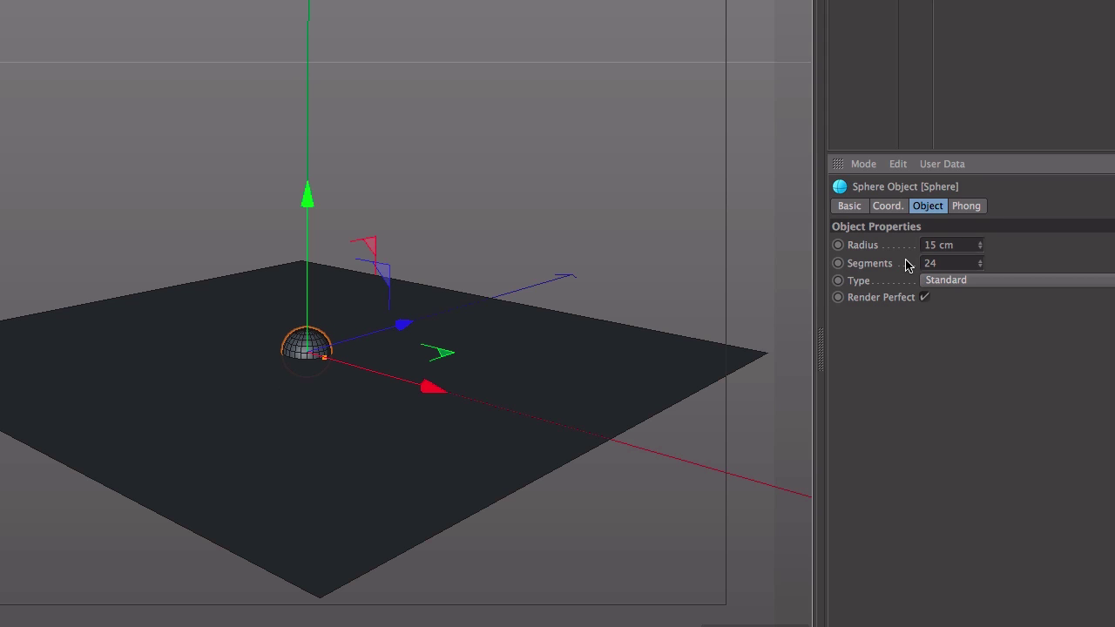
# - Raise the sphere to a Y position of 15 cm so it rests on the ground plane
pyautogui.moveTo(308, 196); pyautogui.dragTo(311, 95)
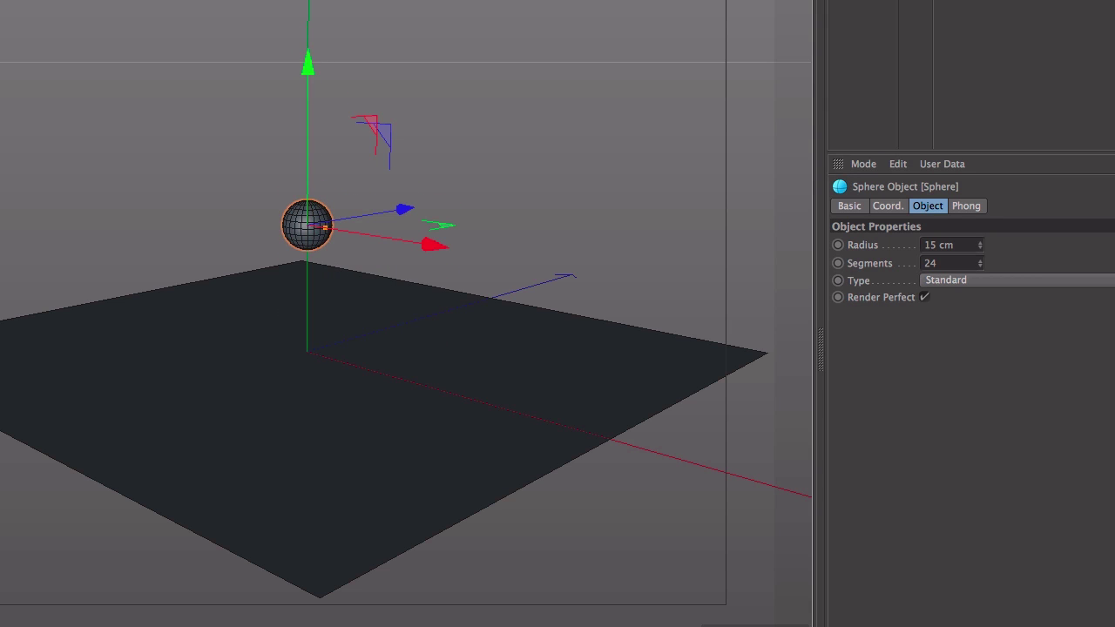
pyautogui.press('super+z')
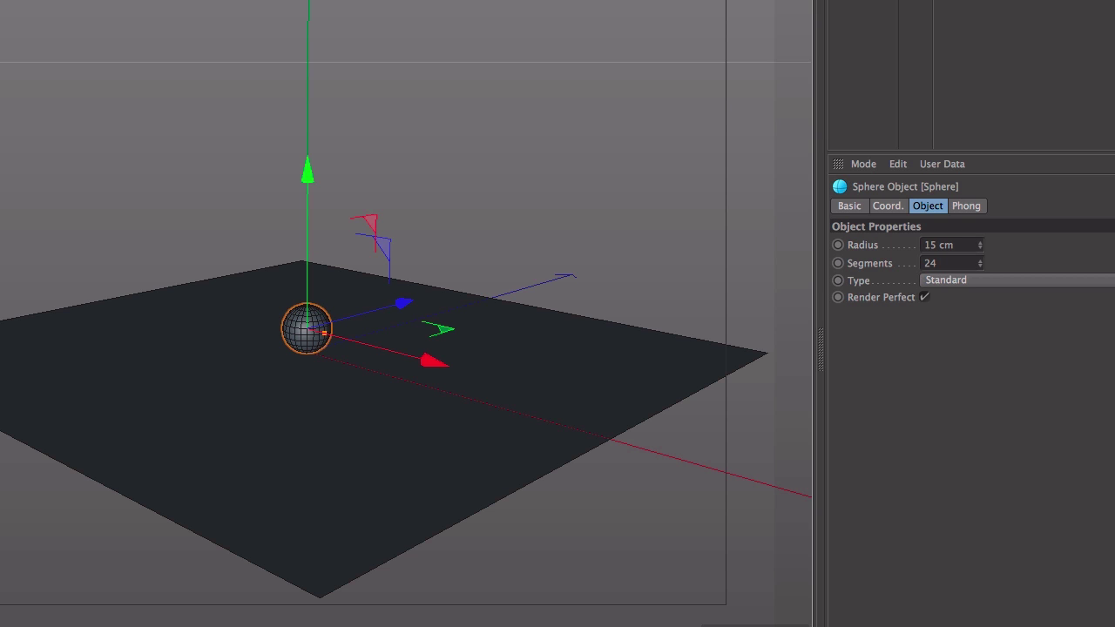
pyautogui.scroll(5, 339, 327)
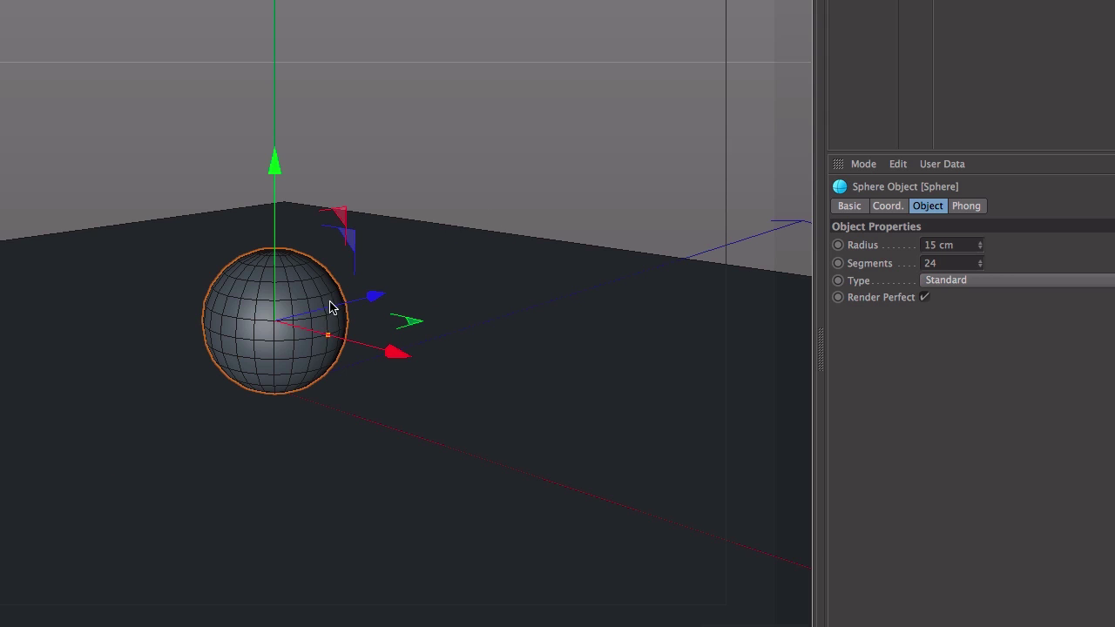
# - Change the sphere's type to Icosahedron
pyautogui.keyDown('alt'); pyautogui.moveTo(319, 354); pyautogui.dragTo(321, 406); pyautogui.keyUp('alt')
pyautogui.keyDown('alt'); pyautogui.moveTo(284, 331); pyautogui.dragTo(304, 249, button='middle'); pyautogui.keyUp('alt')
pyautogui.keyDown('alt'); pyautogui.moveTo(304, 250); pyautogui.dragTo(388, 186, button='right'); pyautogui.keyUp('alt')
pyautogui.keyDown('alt'); pyautogui.moveTo(344, 197); pyautogui.dragTo(362, 297, button='middle'); pyautogui.keyUp('alt')
pyautogui.keyDown('alt'); pyautogui.moveTo(363, 297); pyautogui.dragTo(322, 327, button='right'); pyautogui.keyUp('alt')
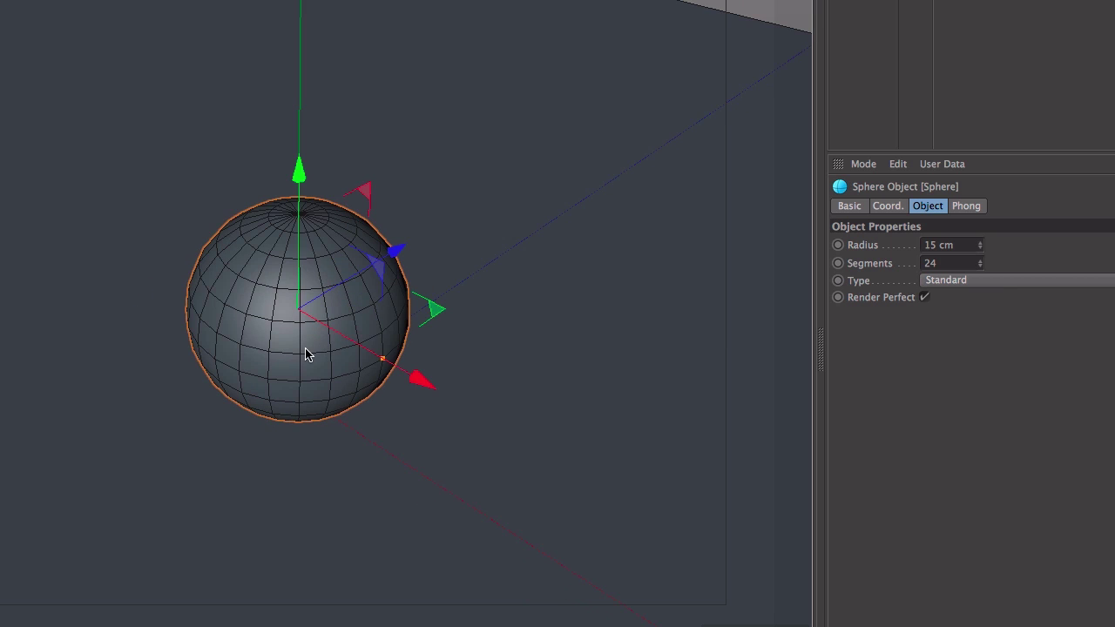
pyautogui.click(1000, 281)
pyautogui.click(991, 374)
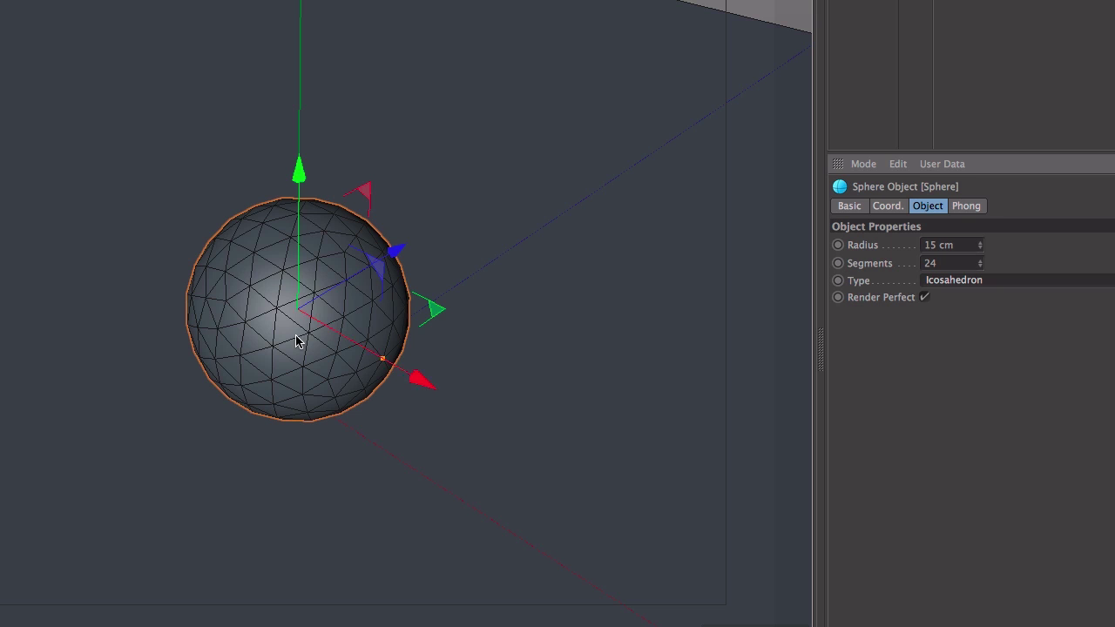
# - Duplicate the sphere upward and scale the copy down to about 8.4 cm across
pyautogui.keyDown('alt'); pyautogui.moveTo(287, 356); pyautogui.dragTo(305, 259); pyautogui.keyUp('alt')
pyautogui.keyDown('alt'); pyautogui.moveTo(307, 327); pyautogui.dragTo(317, 284, button='middle'); pyautogui.keyUp('alt')
pyautogui.keyDown('alt'); pyautogui.moveTo(318, 290); pyautogui.dragTo(274, 341); pyautogui.keyUp('alt')
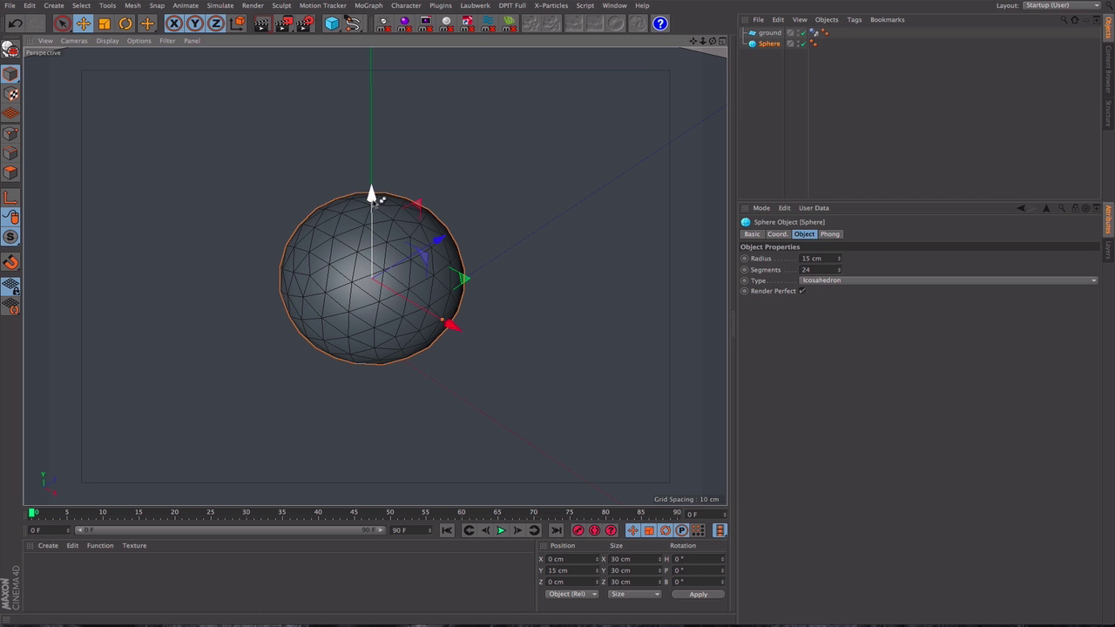
pyautogui.keyDown('ctrl'); pyautogui.moveTo(372, 193); pyautogui.dragTo(416, 105); pyautogui.keyUp('ctrl')
pyautogui.press('t')
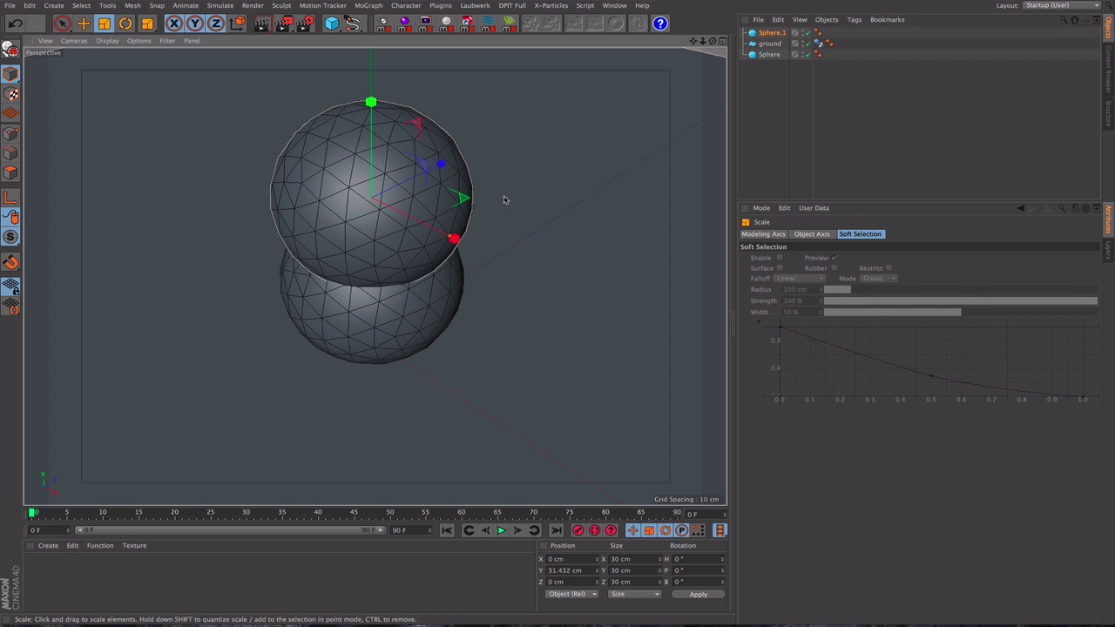
pyautogui.moveTo(504, 208); pyautogui.dragTo(207, 316)
# - Move the small sphere up to about Y 61 cm and shift it to about X 1.8 cm
pyautogui.press('e')
pyautogui.moveTo(373, 145); pyautogui.dragTo(373, 51)
pyautogui.keyDown('alt'); pyautogui.moveTo(401, 169); pyautogui.dragTo(413, 230); pyautogui.keyUp('alt')
pyautogui.keyDown('alt'); pyautogui.moveTo(375, 328); pyautogui.dragTo(375, 348); pyautogui.keyUp('alt')
pyautogui.moveTo(369, 166); pyautogui.dragTo(370, 82)
pyautogui.moveTo(446, 214); pyautogui.dragTo(458, 220)
# - Offset the small sphere in the top view to about X 6.1 cm and Z -3.4 cm
pyautogui.middleClick(433, 280)
pyautogui.middleClick(552, 209)
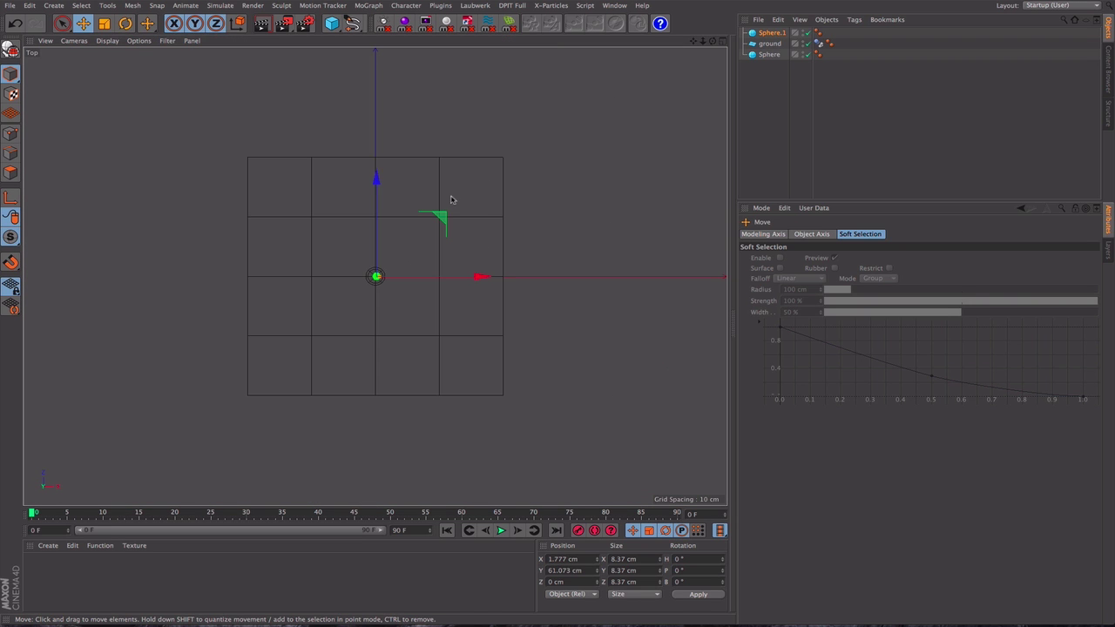
pyautogui.keyDown('alt'); pyautogui.moveTo(376, 281); pyautogui.dragTo(490, 231, button='right'); pyautogui.keyUp('alt')
pyautogui.scroll(3, 490, 230)
pyautogui.moveTo(445, 137); pyautogui.dragTo(493, 175)
pyautogui.middleClick(410, 260)
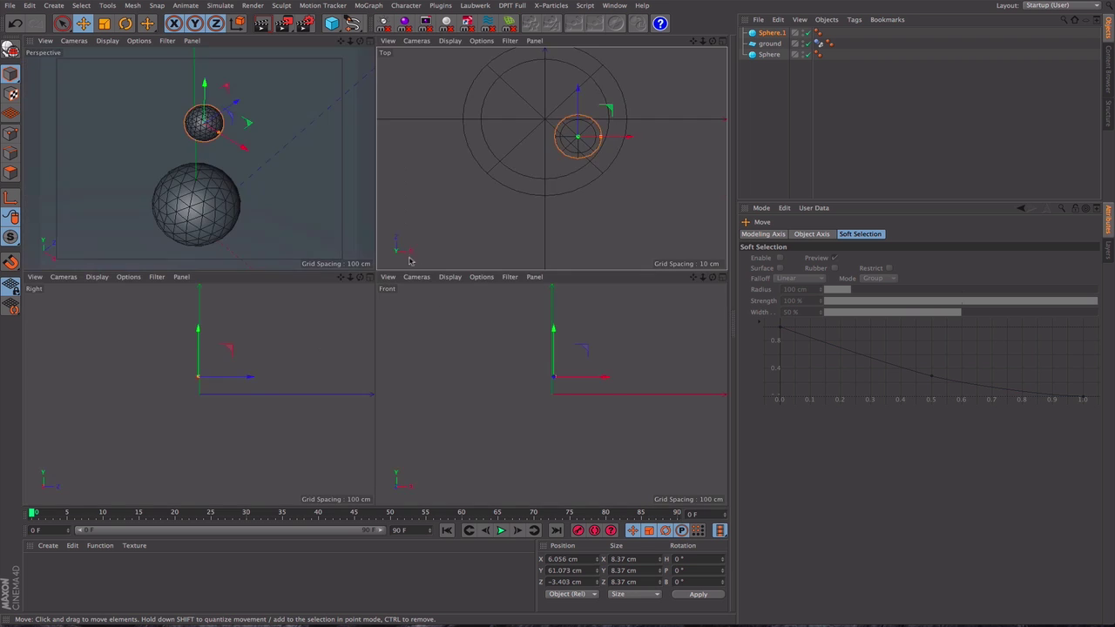
# - Scale the small sphere in the perspective view down to about 4.3 cm across
pyautogui.middleClick(339, 216)
pyautogui.keyDown('alt'); pyautogui.moveTo(390, 389); pyautogui.dragTo(402, 305); pyautogui.keyUp('alt')
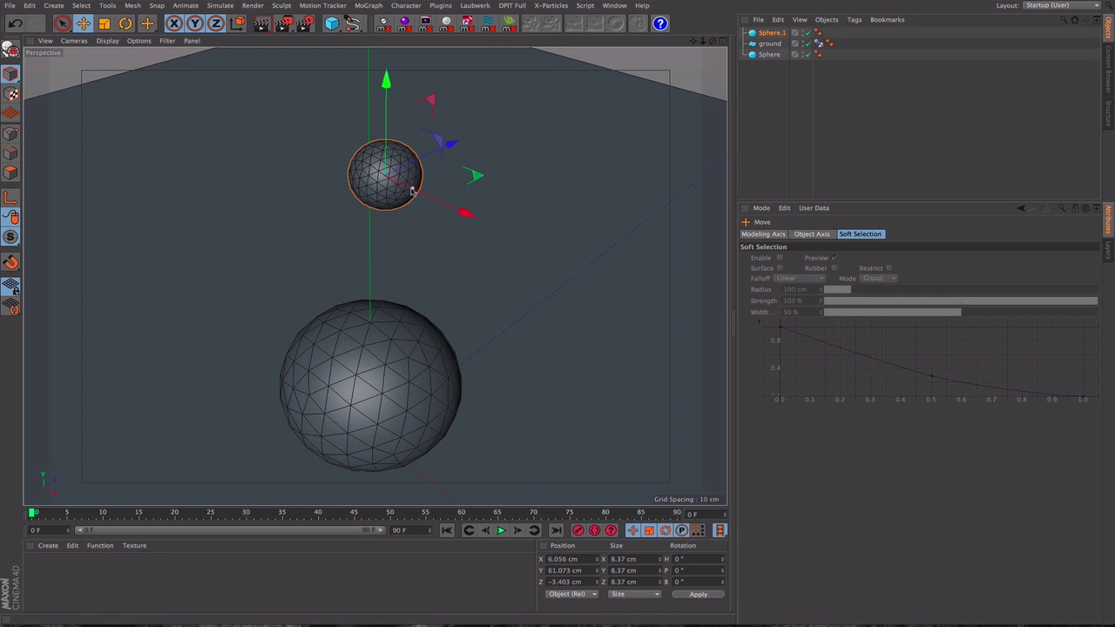
pyautogui.moveTo(412, 187); pyautogui.dragTo(399, 182)
pyautogui.keyDown('alt'); pyautogui.moveTo(364, 361); pyautogui.dragTo(372, 338, button='middle'); pyautogui.keyUp('alt')
pyautogui.keyDown('alt'); pyautogui.moveTo(356, 392); pyautogui.dragTo(353, 359); pyautogui.keyUp('alt')
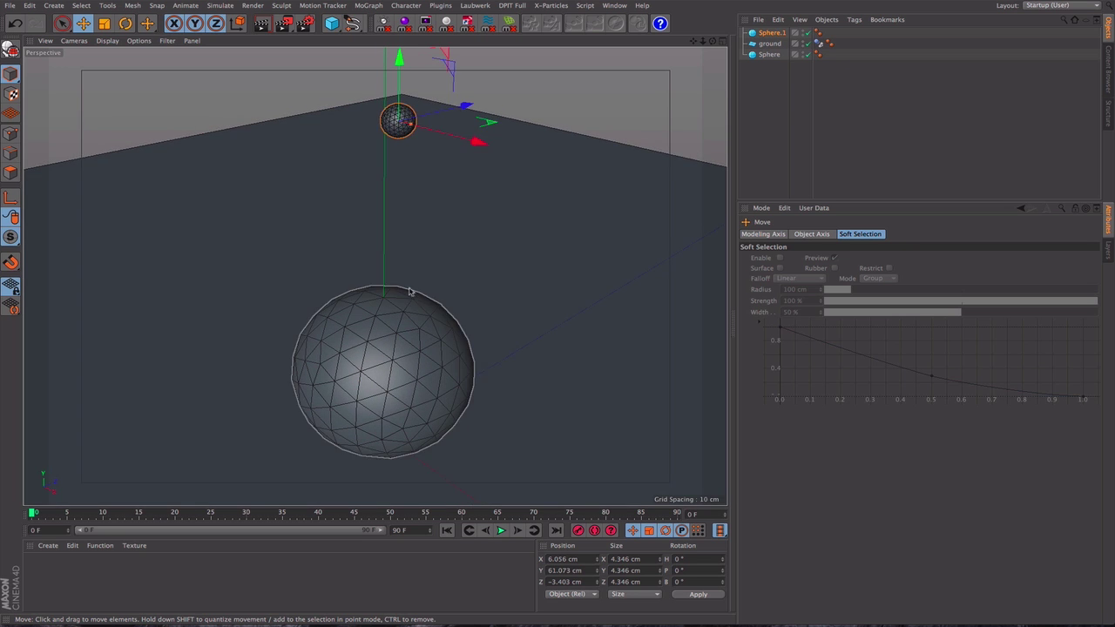
# - Open the Thrausi plugin and configure it for a Voronoi fracture with 10 pieces
pyautogui.keyDown('alt'); pyautogui.moveTo(403, 314); pyautogui.dragTo(394, 343); pyautogui.keyUp('alt')
pyautogui.keyDown('alt'); pyautogui.moveTo(406, 293); pyautogui.dragTo(396, 252, button='middle'); pyautogui.keyUp('alt')
pyautogui.keyDown('alt'); pyautogui.moveTo(378, 319); pyautogui.dragTo(385, 317, button='right'); pyautogui.keyUp('alt')
pyautogui.keyDown('alt'); pyautogui.moveTo(385, 317); pyautogui.dragTo(399, 273); pyautogui.keyUp('alt')
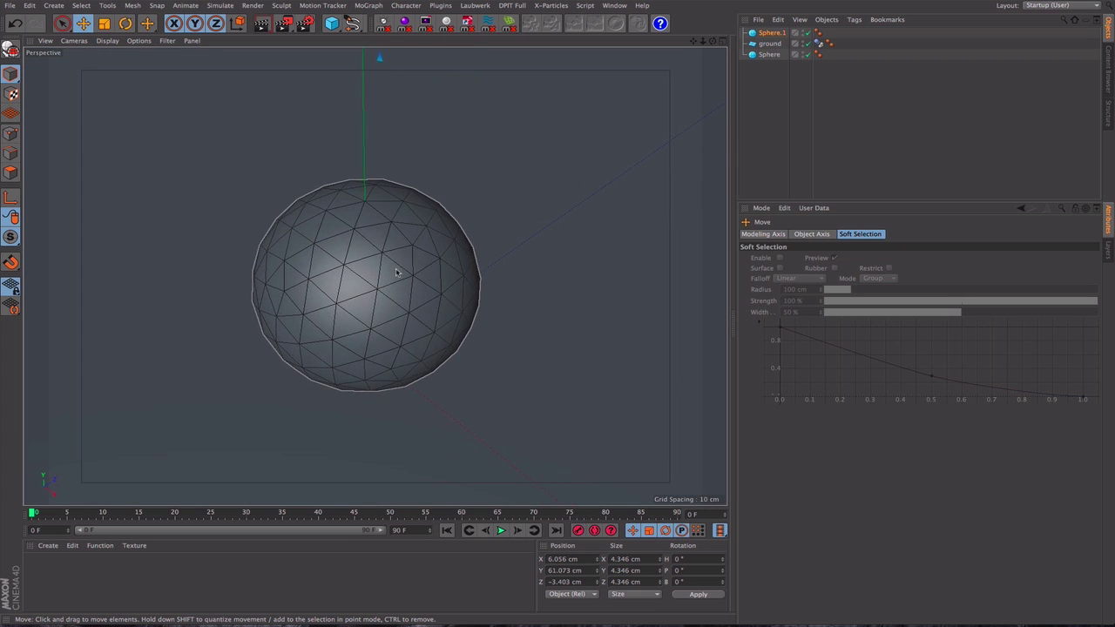
pyautogui.click(443, 7)
pyautogui.moveTo(508, 109)
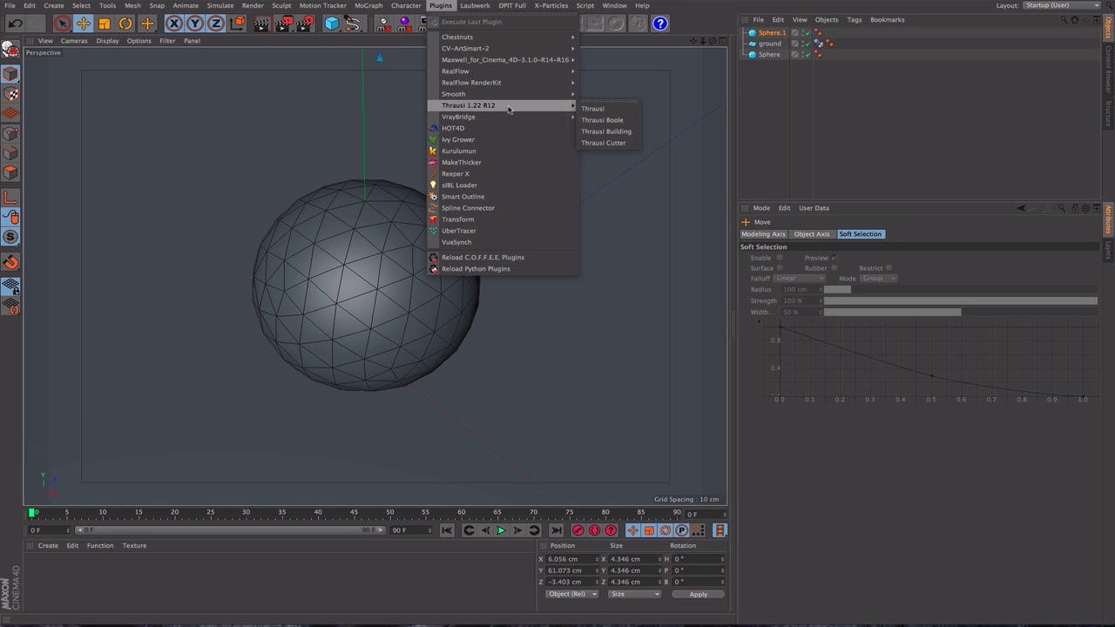
pyautogui.click(609, 111)
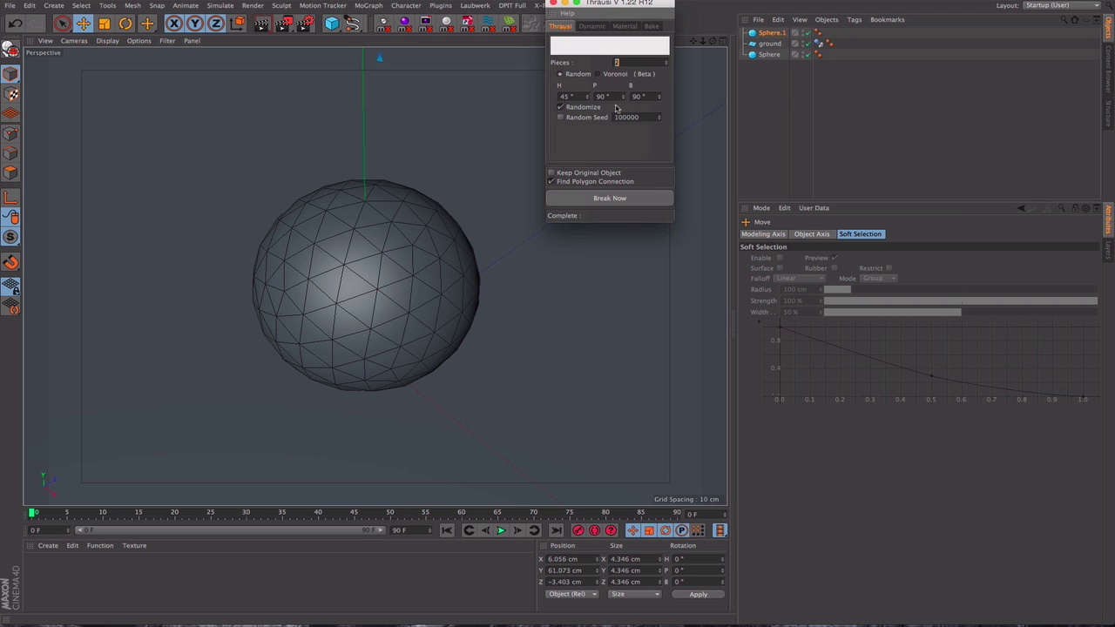
pyautogui.moveTo(632, 7); pyautogui.dragTo(679, 68)
pyautogui.click(645, 138)
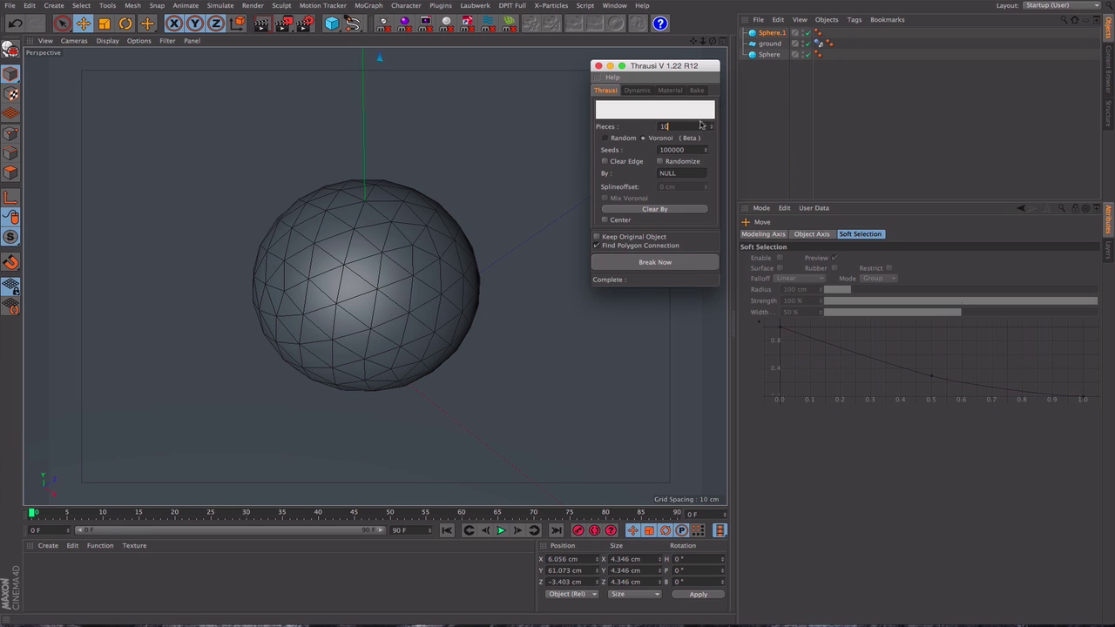
pyautogui.click(666, 263)
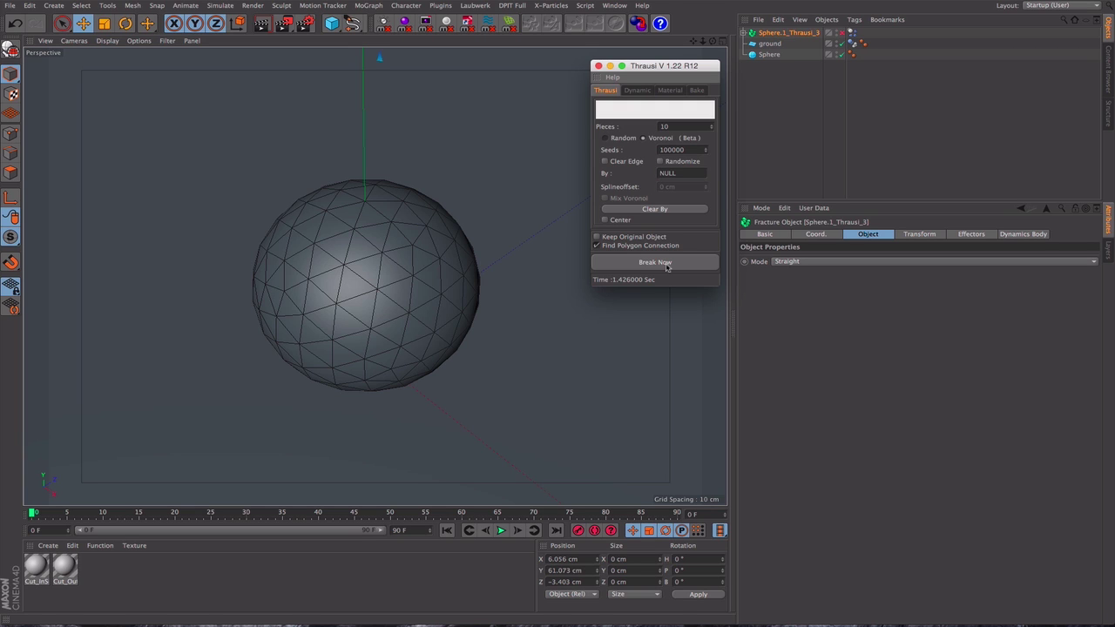
pyautogui.click(746, 32)
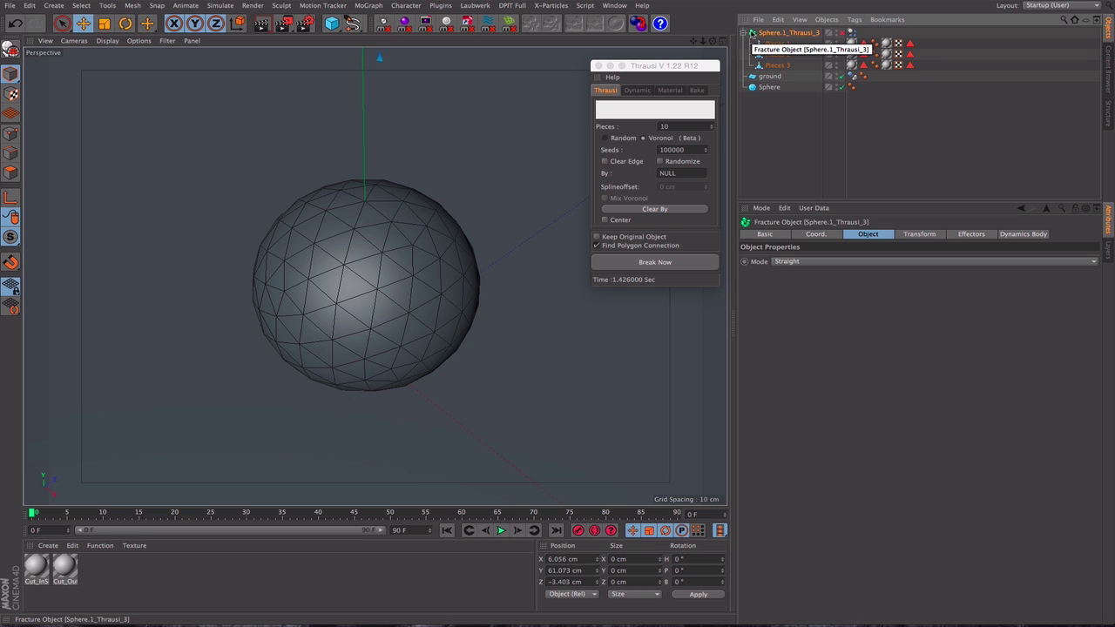
pyautogui.press('super+z')
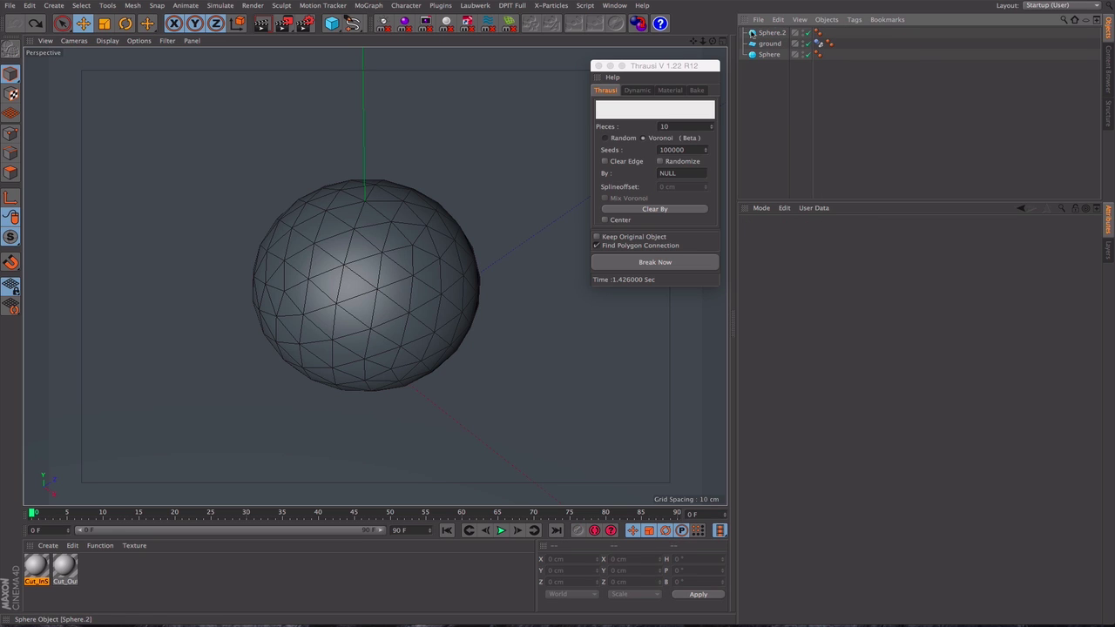
# - Break the large sphere on the ground into 10 Voronoi pieces with Thrausi
pyautogui.click(772, 32)
pyautogui.click(770, 55)
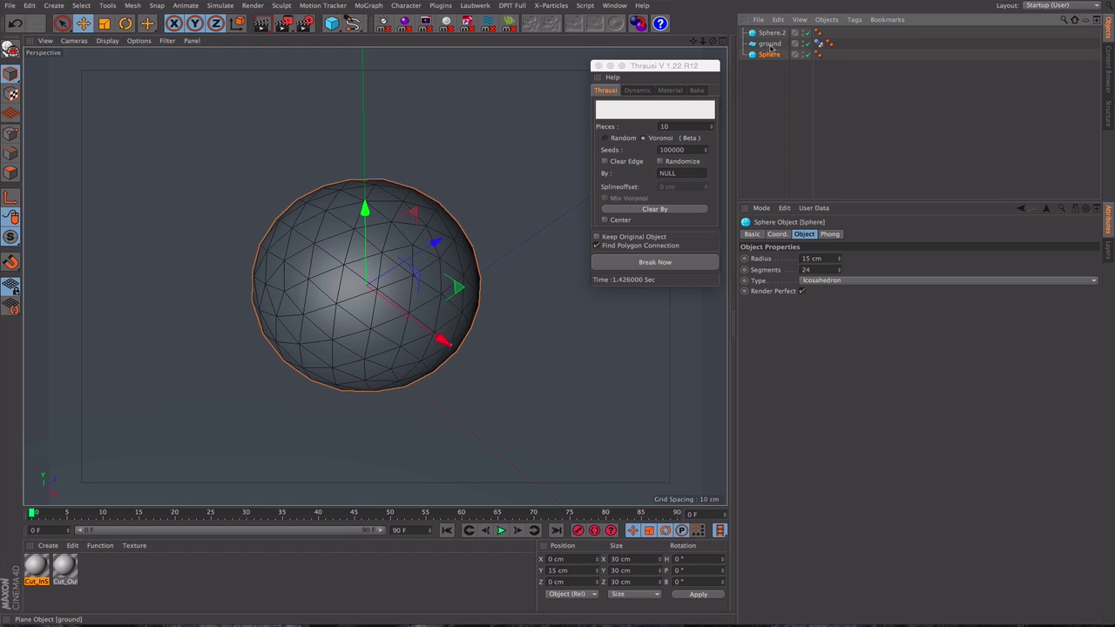
pyautogui.click(662, 265)
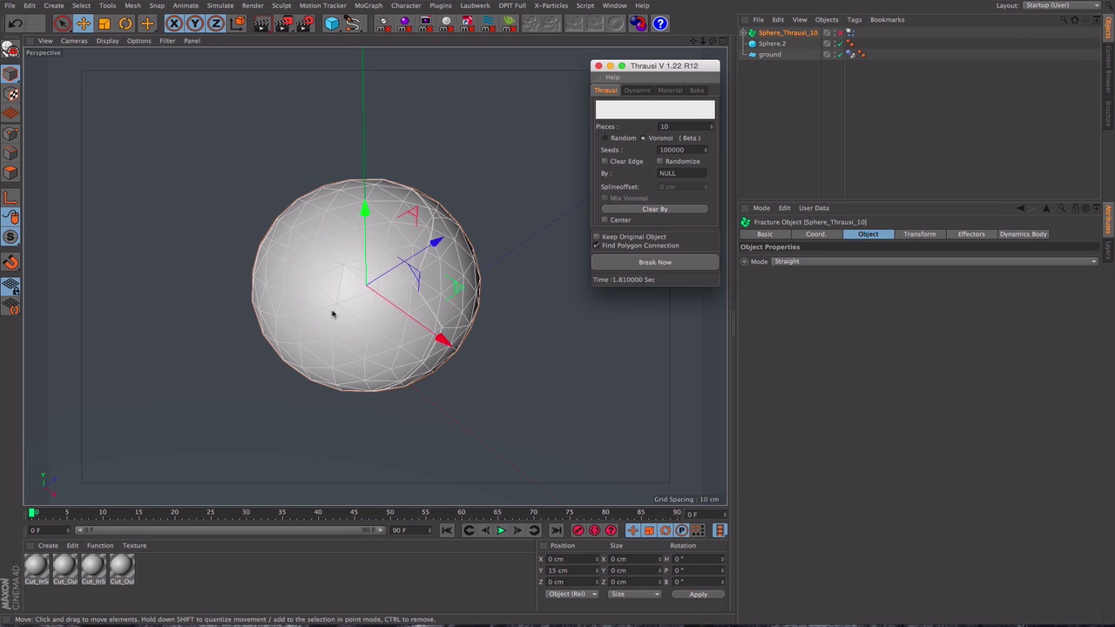
# - Select individual pieces of the fractured large sphere to examine how it was divided
pyautogui.click(318, 229)
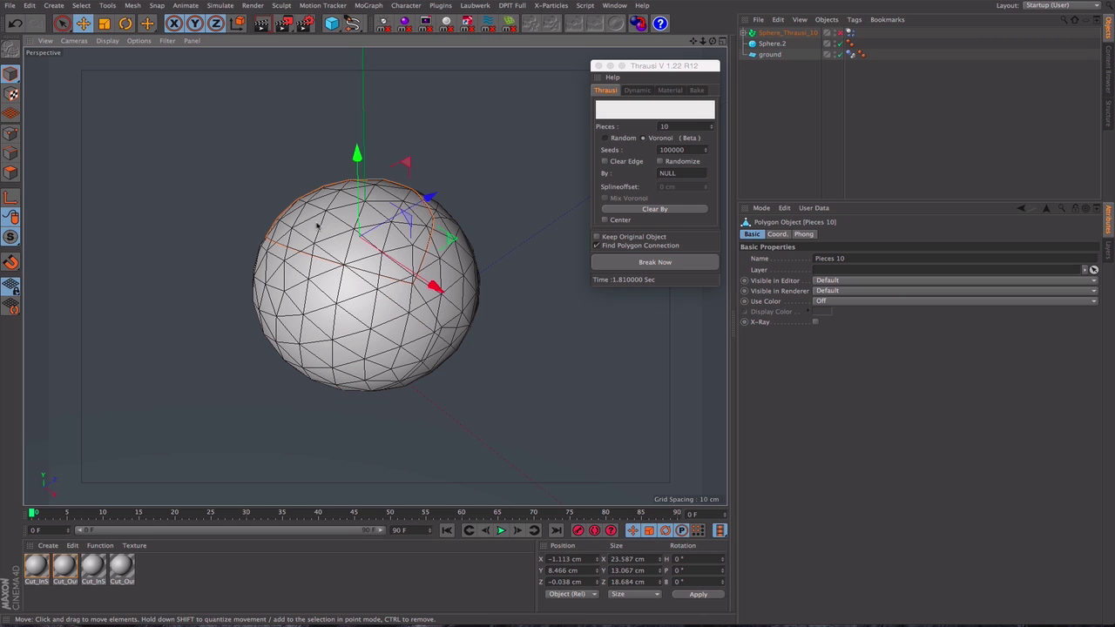
pyautogui.click(378, 285)
pyautogui.keyDown('alt'); pyautogui.moveTo(378, 326); pyautogui.dragTo(391, 249); pyautogui.keyUp('alt')
pyautogui.click(413, 274)
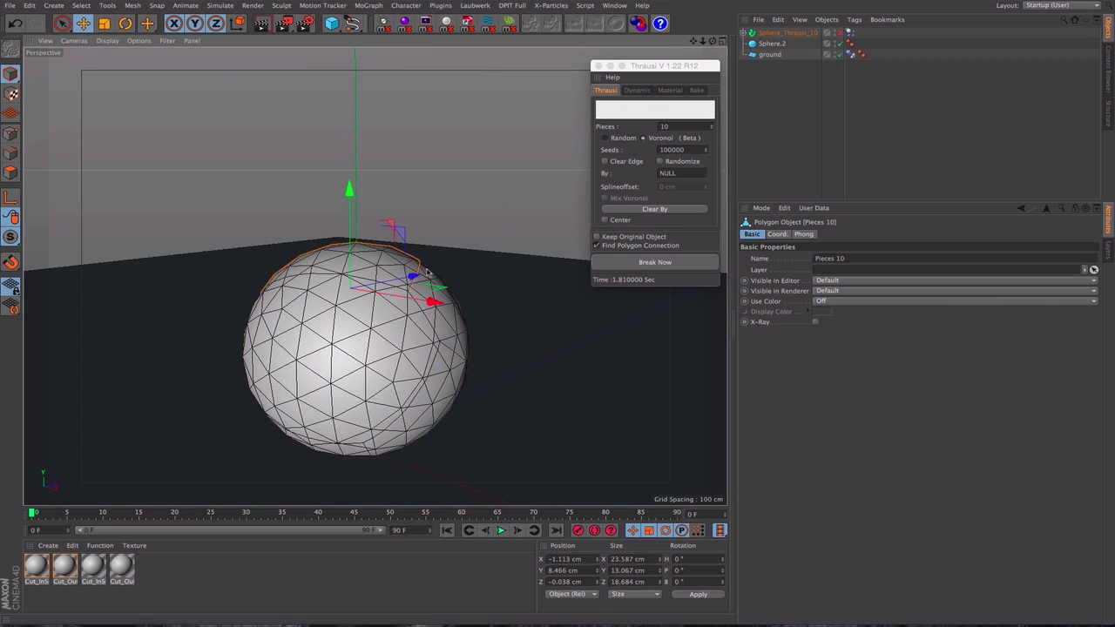
pyautogui.click(449, 318)
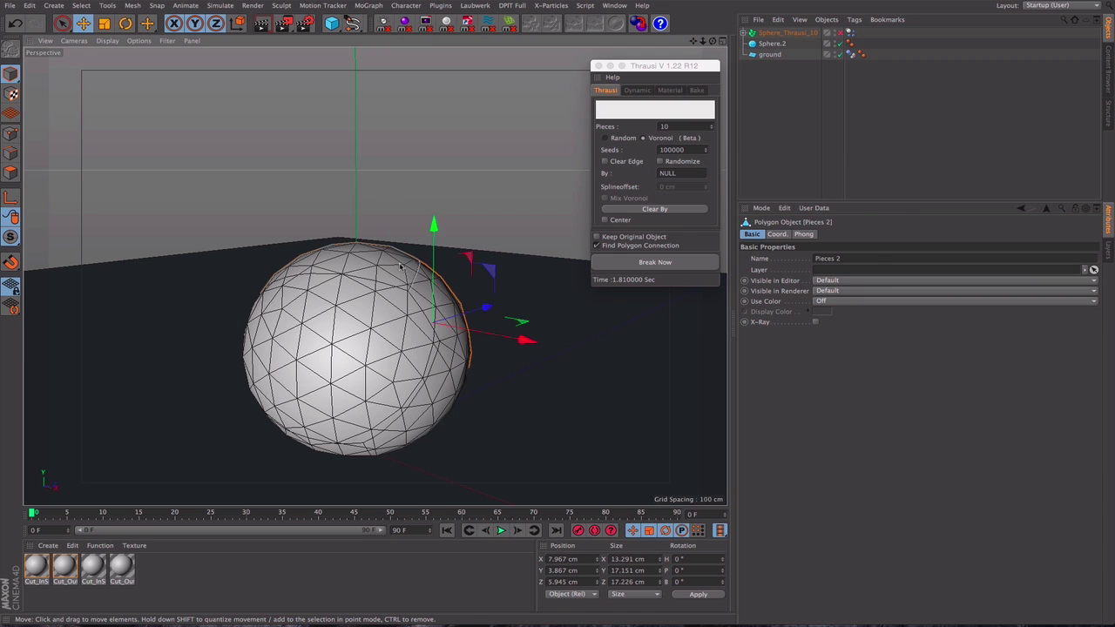
# - Select five large pieces around the fractured sphere and break each again into 10 Voronoi pieces with Thrausi
pyautogui.keyDown('shift'); pyautogui.click(402, 264); pyautogui.keyUp('shift')
pyautogui.keyDown('shift'); pyautogui.click(370, 318); pyautogui.keyUp('shift')
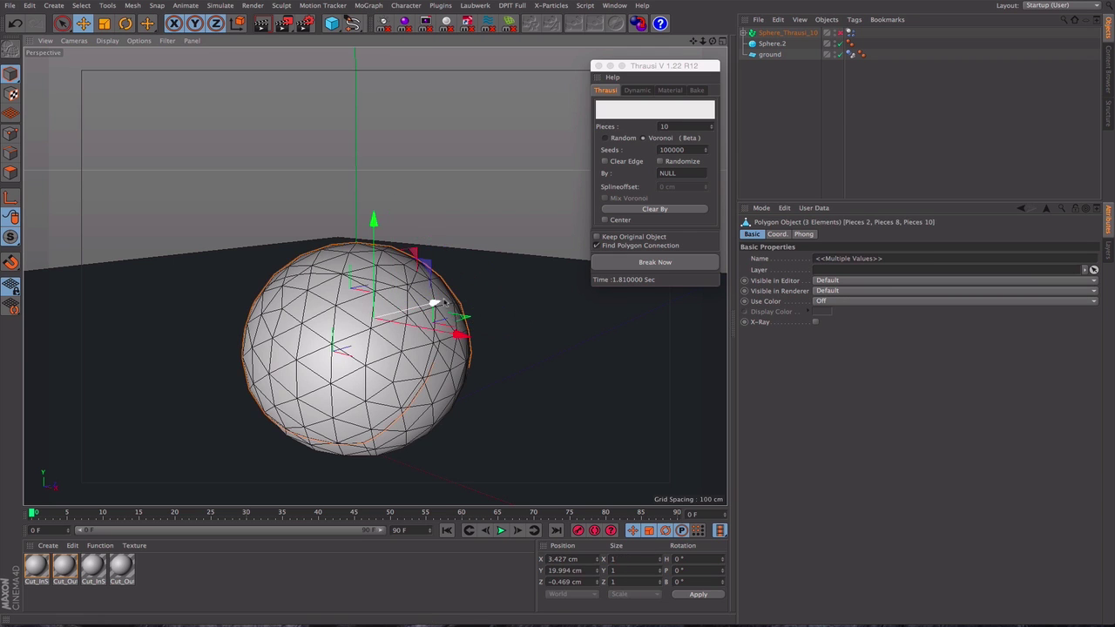
pyautogui.keyDown('alt'); pyautogui.moveTo(338, 375); pyautogui.dragTo(387, 354); pyautogui.keyUp('alt')
pyautogui.keyDown('shift'); pyautogui.click(332, 366); pyautogui.keyUp('shift')
pyautogui.keyDown('alt'); pyautogui.moveTo(337, 389); pyautogui.dragTo(379, 388); pyautogui.keyUp('alt')
pyautogui.keyDown('shift'); pyautogui.click(196, 377); pyautogui.keyUp('shift')
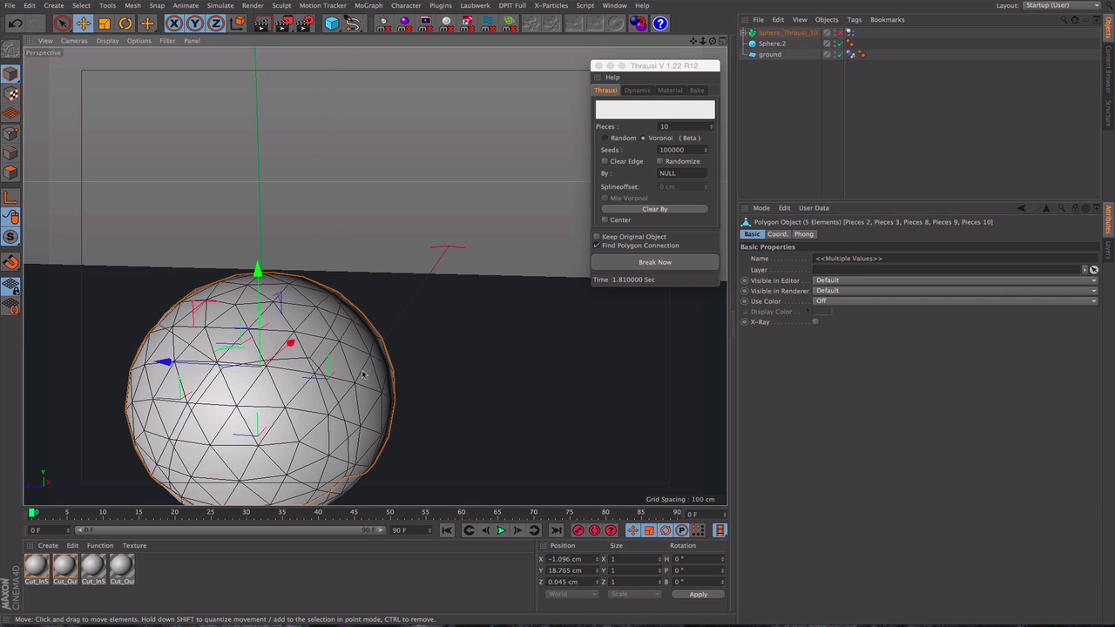
pyautogui.click(664, 262)
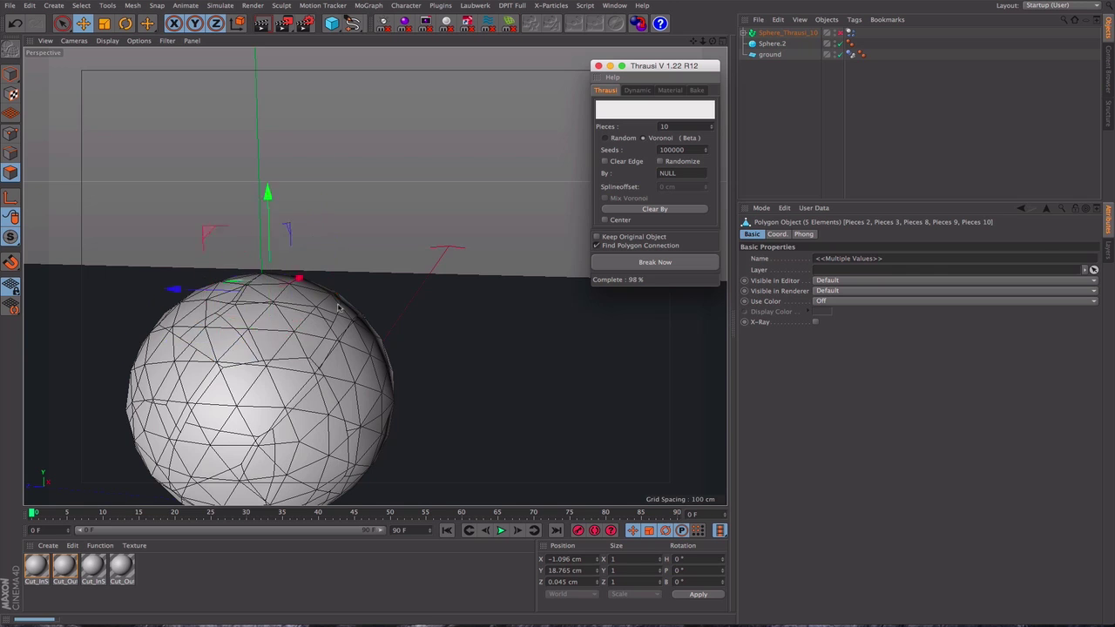
pyautogui.keyDown('alt'); pyautogui.moveTo(338, 306); pyautogui.dragTo(365, 381); pyautogui.keyUp('alt')
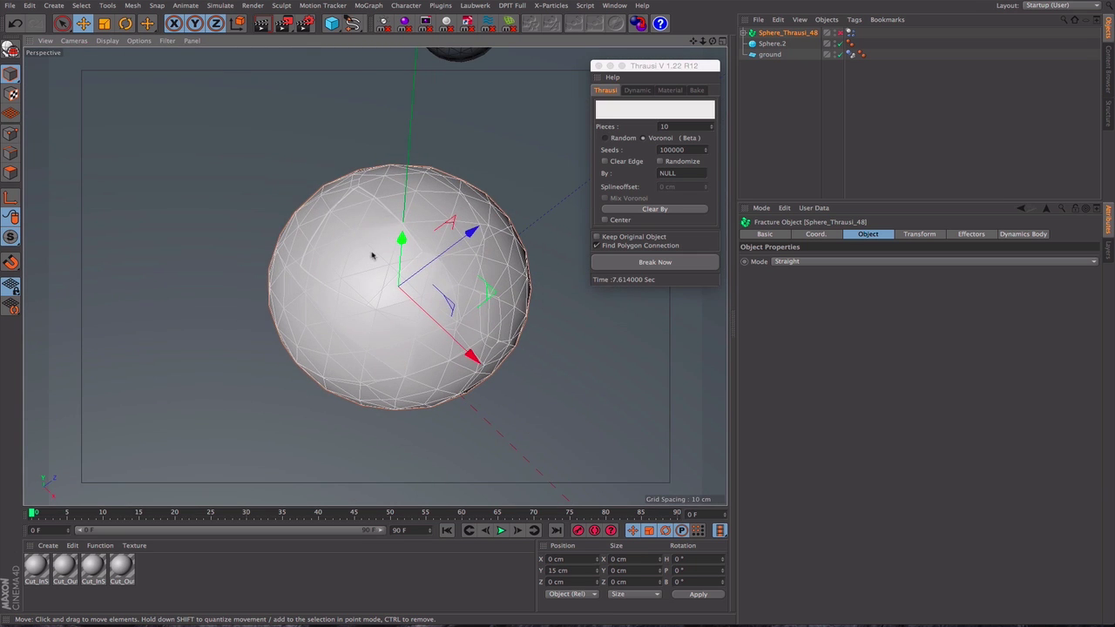
# - Select about a dozen pieces across the sphere's top and front and break them into 18 Voronoi pieces each
pyautogui.click(371, 259)
pyautogui.keyDown('shift'); pyautogui.click(436, 297); pyautogui.keyUp('shift')
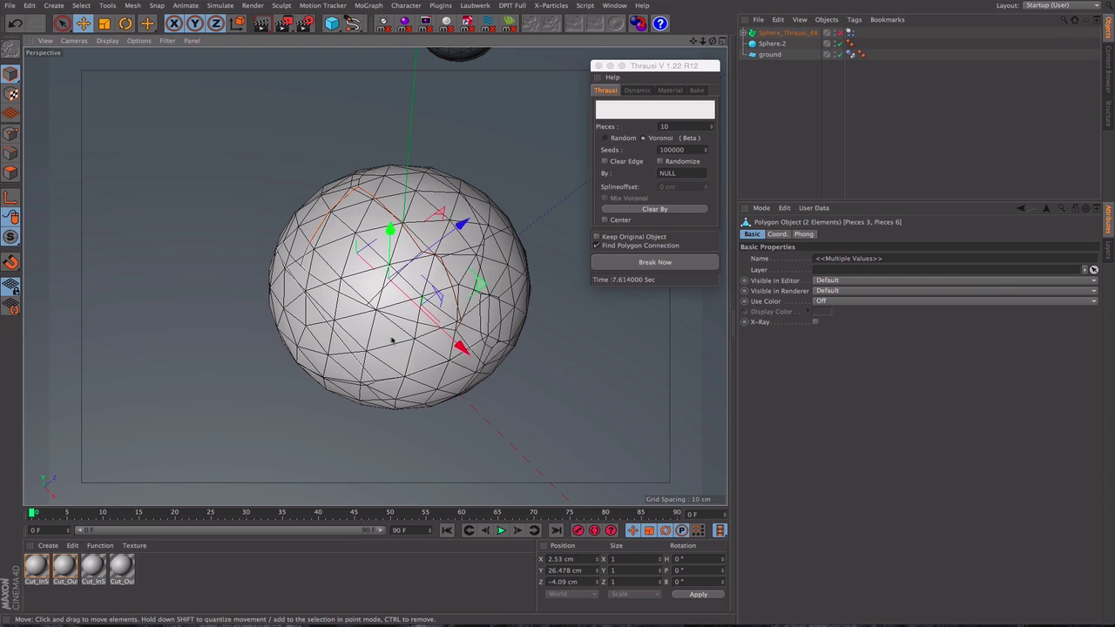
pyautogui.keyDown('shift'); pyautogui.click(393, 340); pyautogui.keyUp('shift')
pyautogui.keyDown('shift'); pyautogui.click(312, 331); pyautogui.keyUp('shift')
pyautogui.keyDown('shift'); pyautogui.click(477, 246); pyautogui.keyUp('shift')
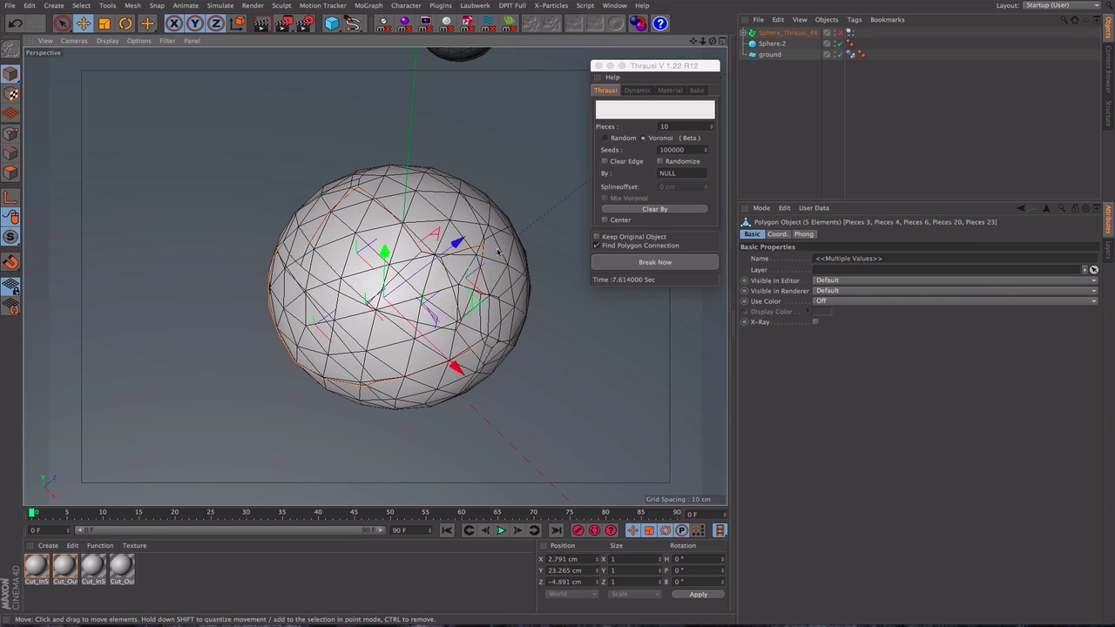
pyautogui.keyDown('shift'); pyautogui.click(494, 275); pyautogui.keyUp('shift')
pyautogui.keyDown('shift'); pyautogui.click(499, 201); pyautogui.keyUp('shift')
pyautogui.keyDown('shift'); pyautogui.click(420, 171); pyautogui.keyUp('shift')
pyautogui.keyDown('shift'); pyautogui.click(348, 183); pyautogui.keyUp('shift')
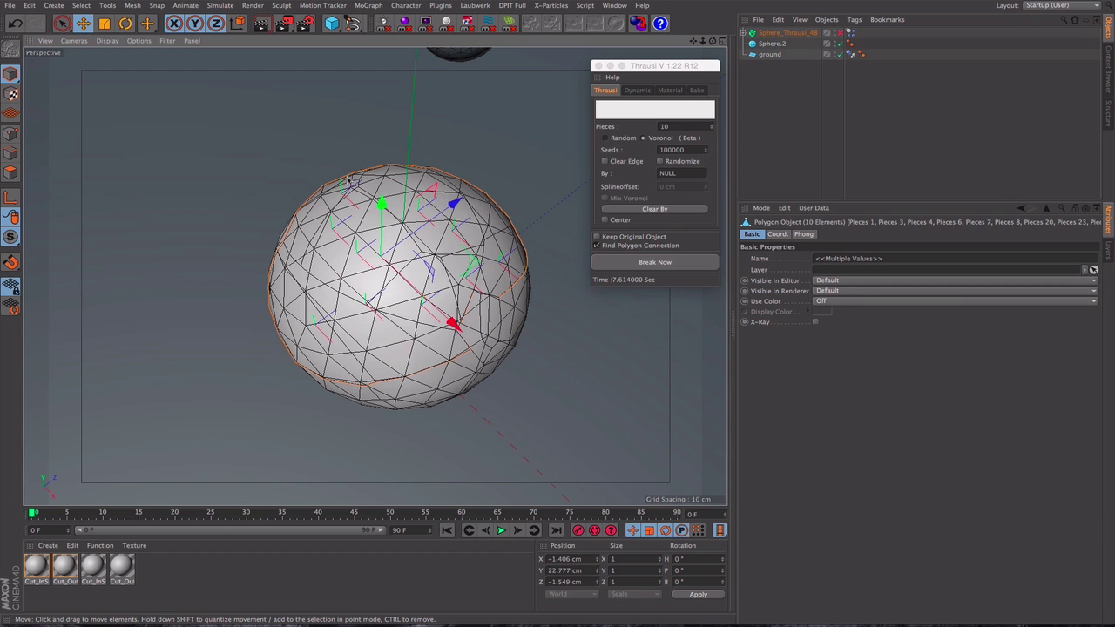
pyautogui.keyDown('shift'); pyautogui.click(456, 366); pyautogui.keyUp('shift')
pyautogui.keyDown('alt'); pyautogui.moveTo(425, 296); pyautogui.dragTo(444, 254); pyautogui.keyUp('alt')
pyautogui.keyDown('shift'); pyautogui.click(466, 320); pyautogui.keyUp('shift')
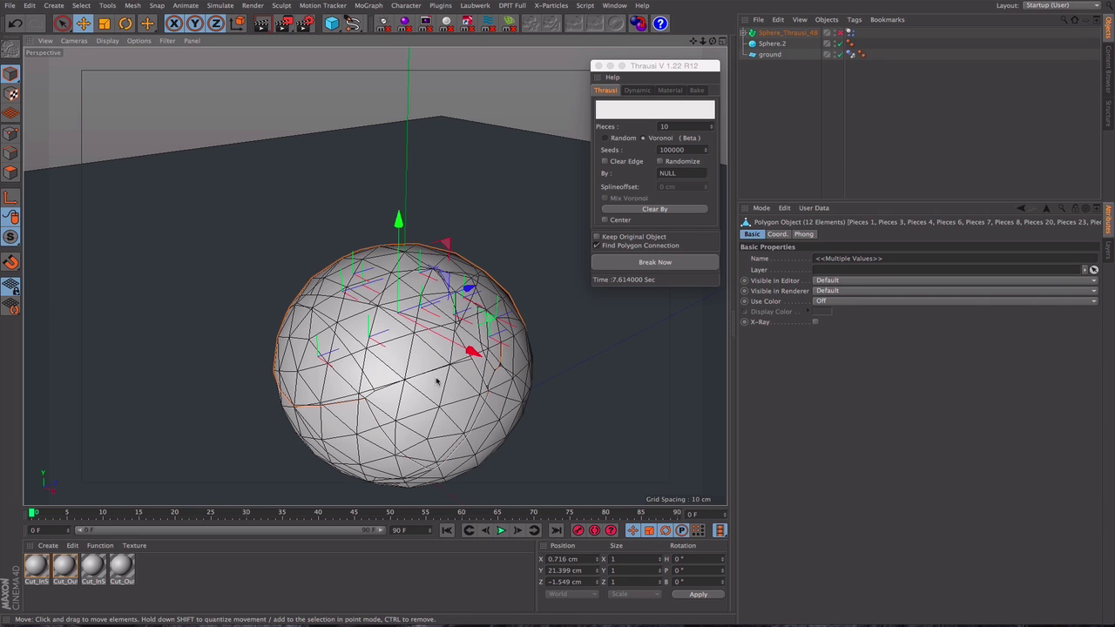
pyautogui.keyDown('shift'); pyautogui.click(437, 384); pyautogui.keyUp('shift')
pyautogui.click(675, 127)
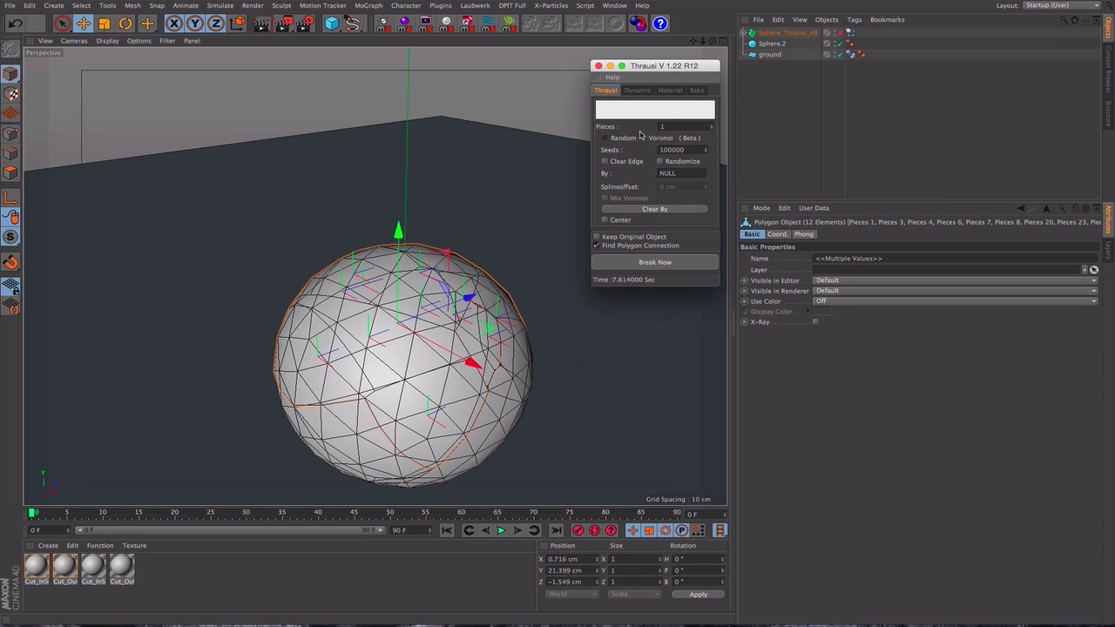
pyautogui.click(672, 264)
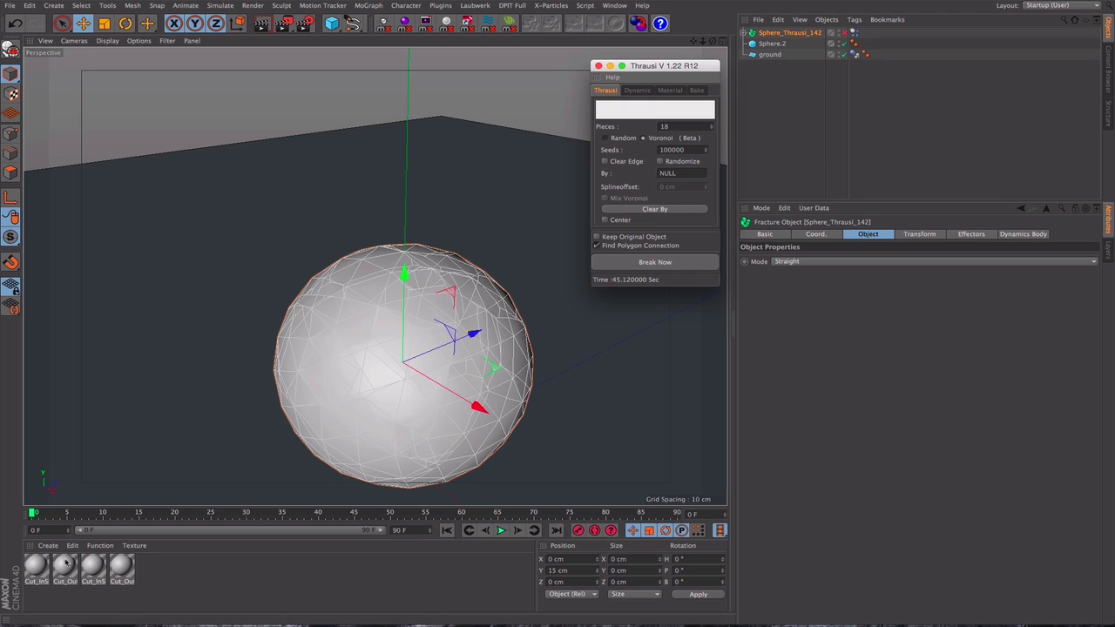
# - Select ten small pieces around the sphere's upper part and break them into 12 Voronoi pieces each
pyautogui.click(501, 210)
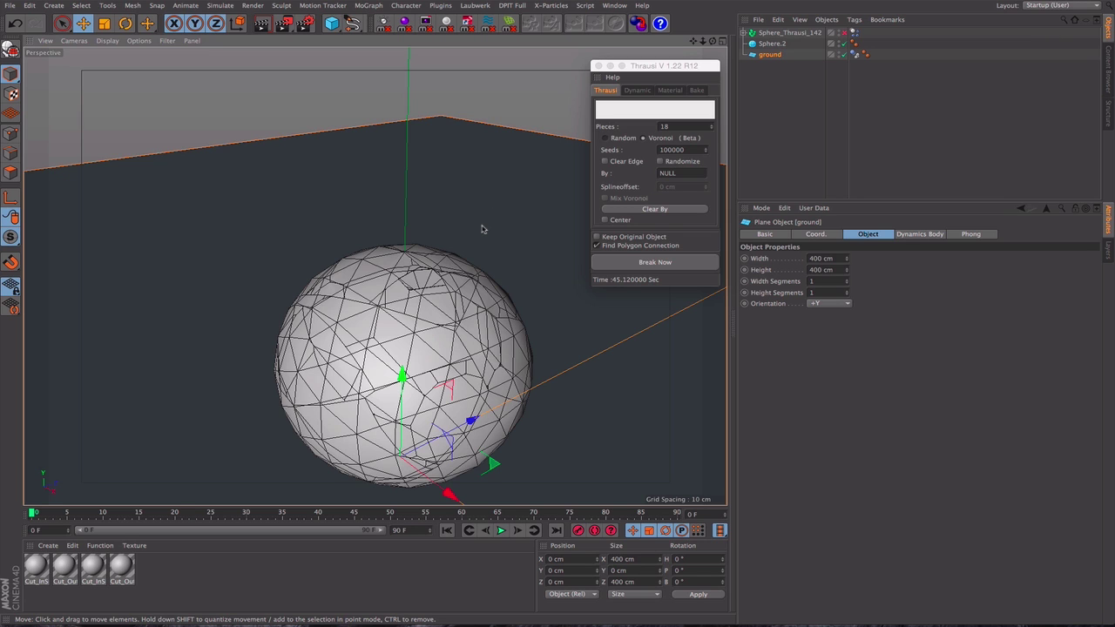
pyautogui.click(405, 295)
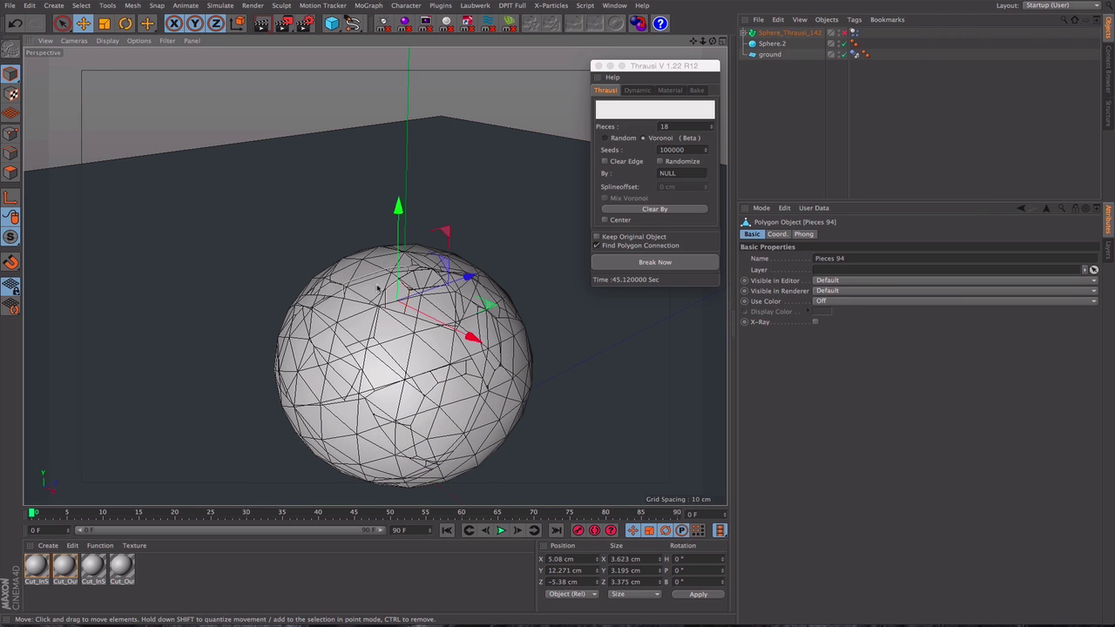
pyautogui.keyDown('shift'); pyautogui.click(376, 285); pyautogui.keyUp('shift')
pyautogui.keyDown('shift'); pyautogui.click(375, 265); pyautogui.keyUp('shift')
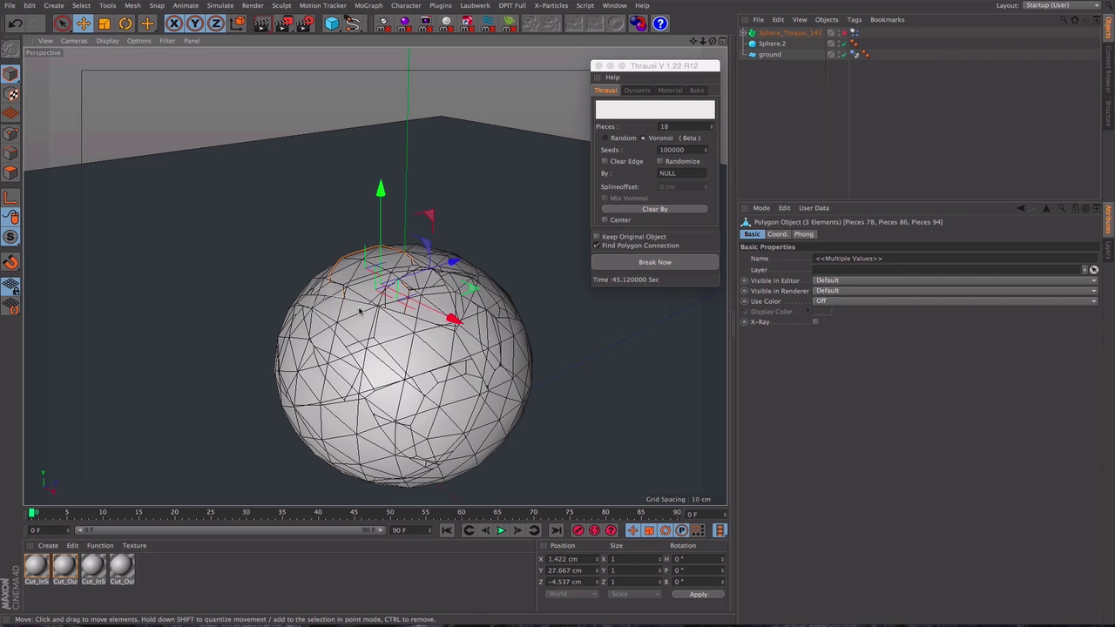
pyautogui.keyDown('shift'); pyautogui.click(369, 334); pyautogui.keyUp('shift')
pyautogui.keyDown('shift'); pyautogui.click(444, 301); pyautogui.keyUp('shift')
pyautogui.keyDown('shift'); pyautogui.click(421, 280); pyautogui.keyUp('shift')
pyautogui.keyDown('shift'); pyautogui.click(448, 266); pyautogui.keyUp('shift')
pyautogui.keyDown('shift'); pyautogui.click(430, 250); pyautogui.keyUp('shift')
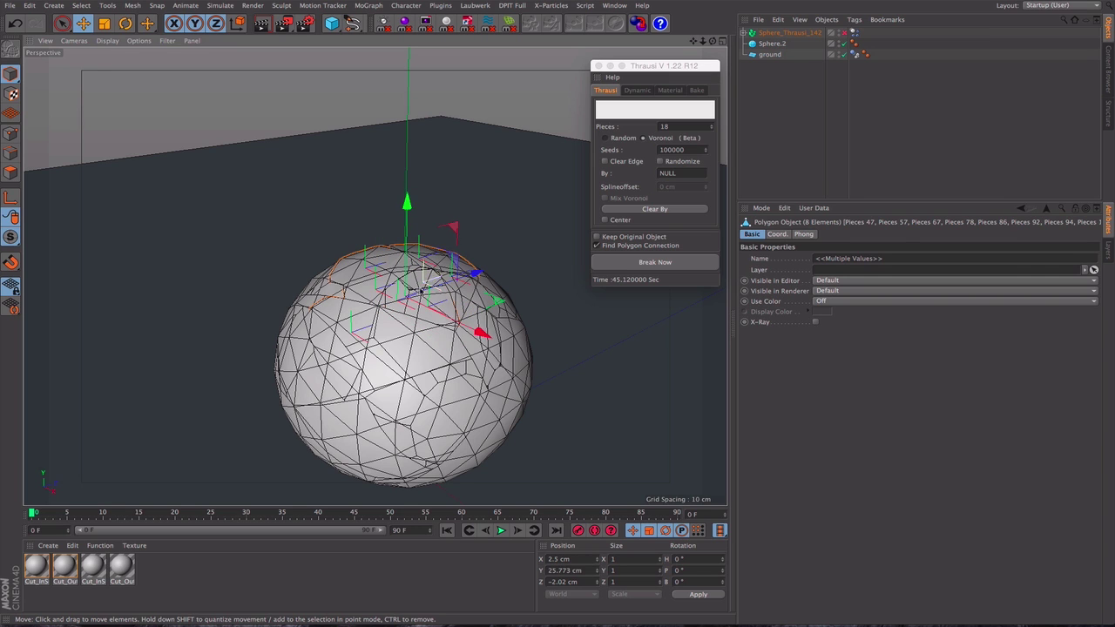
pyautogui.keyDown('shift'); pyautogui.click(399, 314); pyautogui.keyUp('shift')
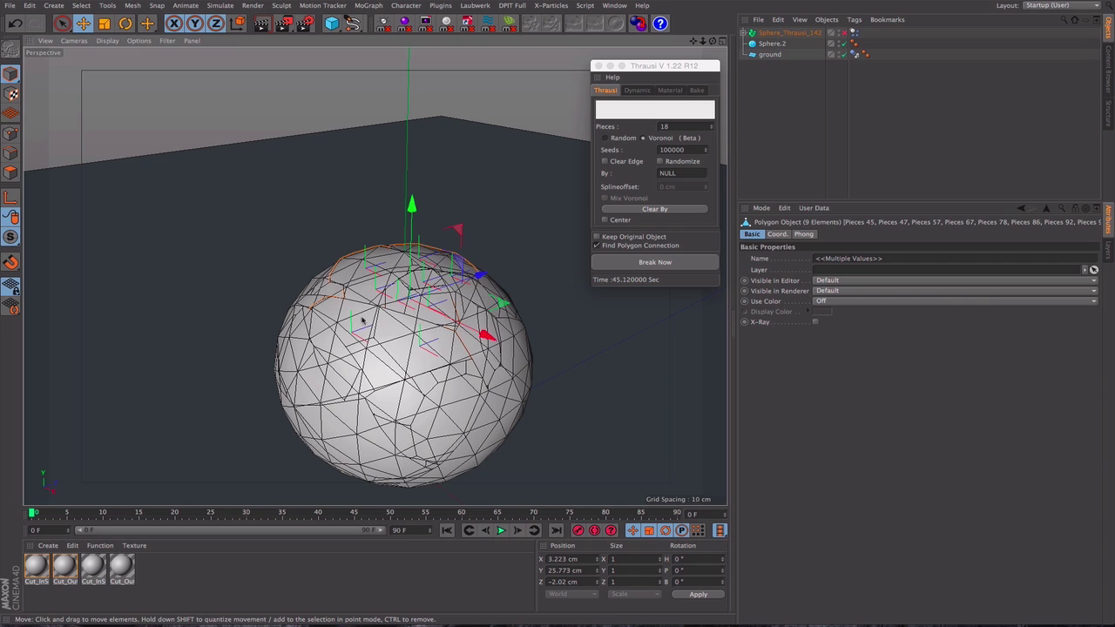
pyautogui.keyDown('shift'); pyautogui.click(454, 350); pyautogui.keyUp('shift')
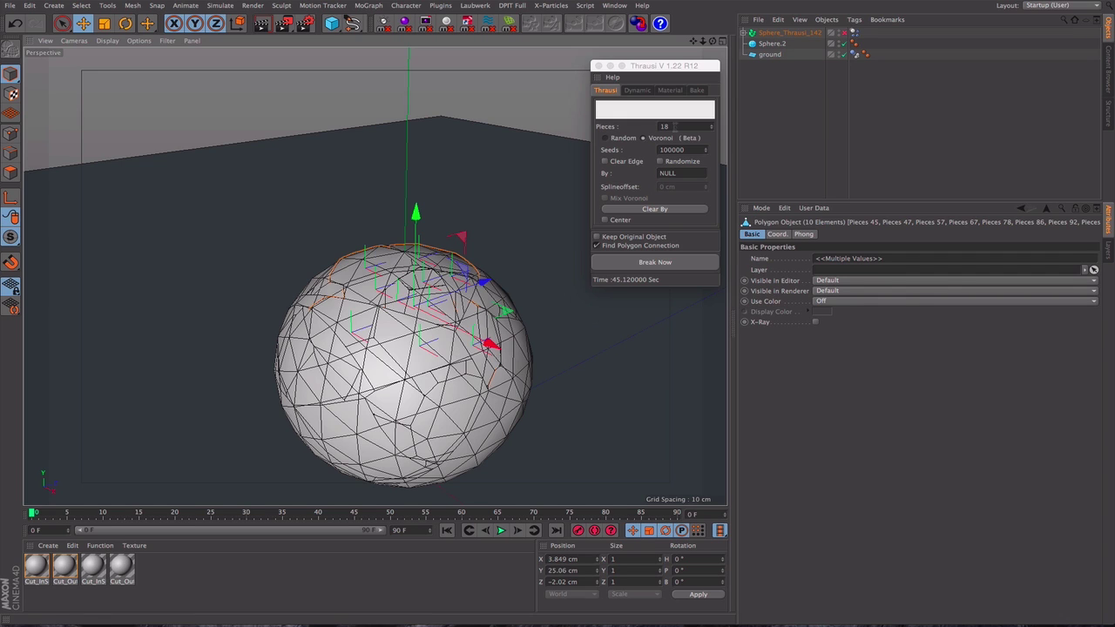
pyautogui.click(654, 139)
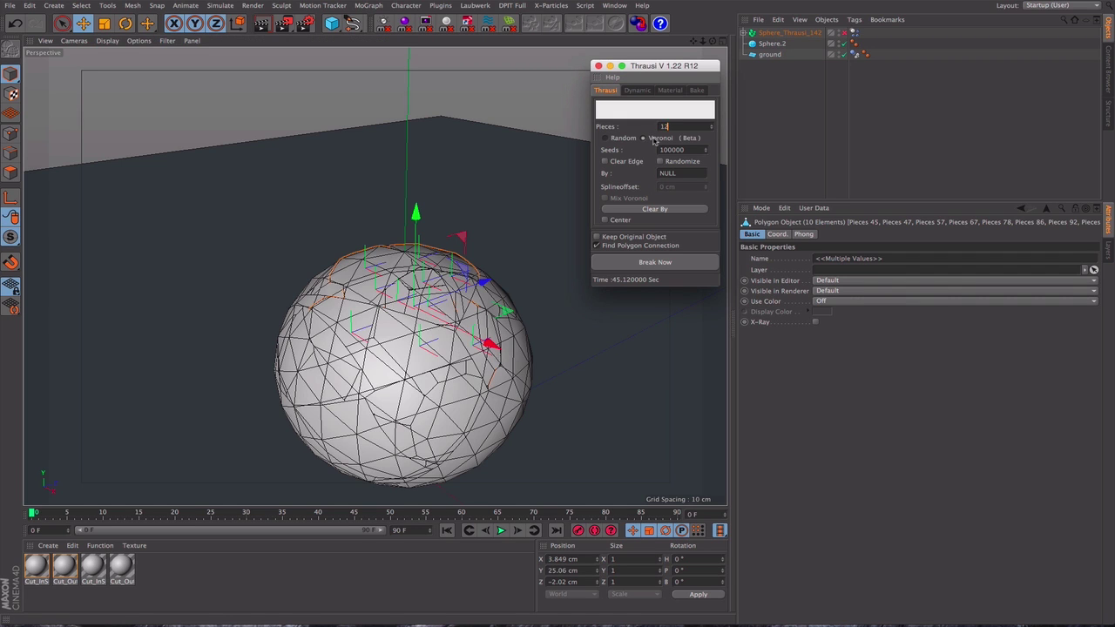
pyautogui.click(674, 263)
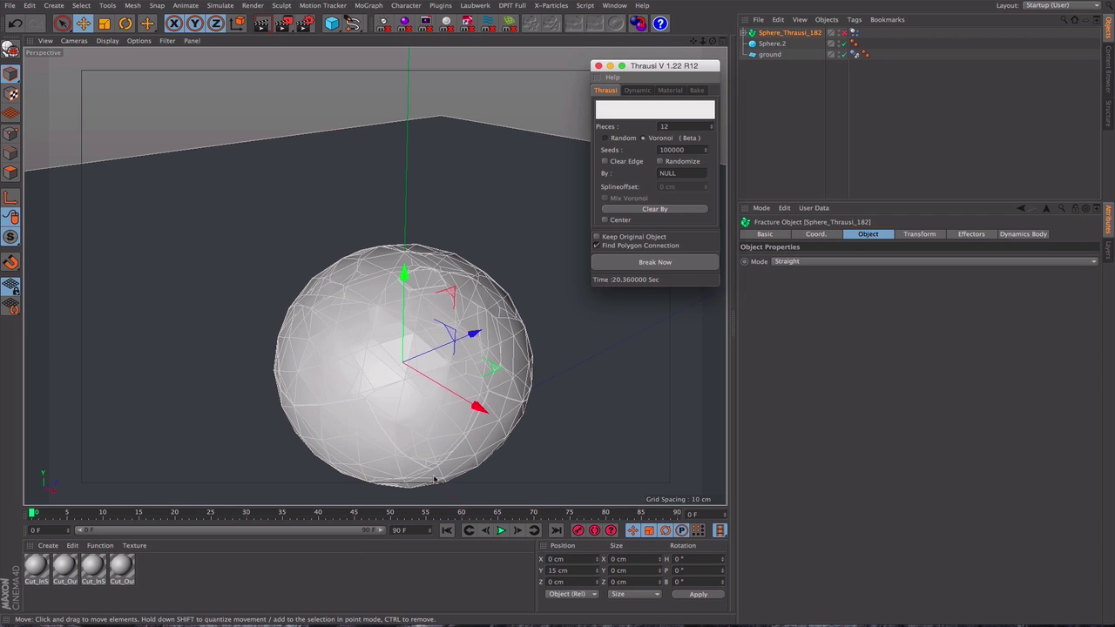
# - Select two pieces at the underside of the sphere to examine how coarsely its base is divided
pyautogui.keyDown('alt'); pyautogui.moveTo(413, 452); pyautogui.dragTo(406, 393, button='middle'); pyautogui.keyUp('alt')
pyautogui.keyDown('alt'); pyautogui.moveTo(406, 393); pyautogui.dragTo(416, 321); pyautogui.keyUp('alt')
pyautogui.click(377, 428)
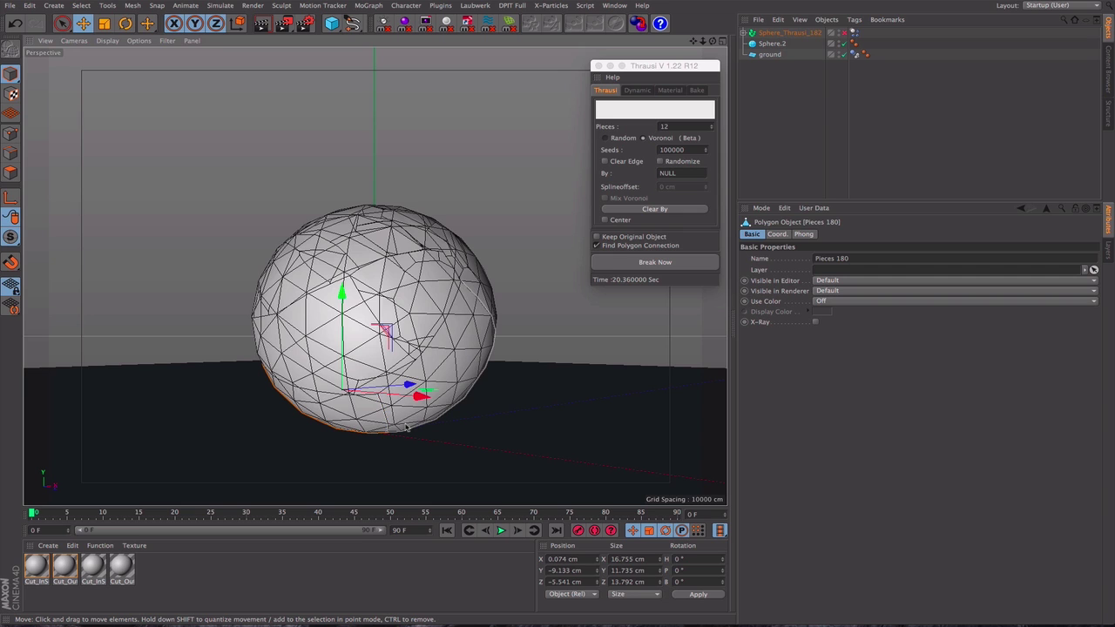
pyautogui.keyDown('shift'); pyautogui.click(406, 428); pyautogui.keyUp('shift')
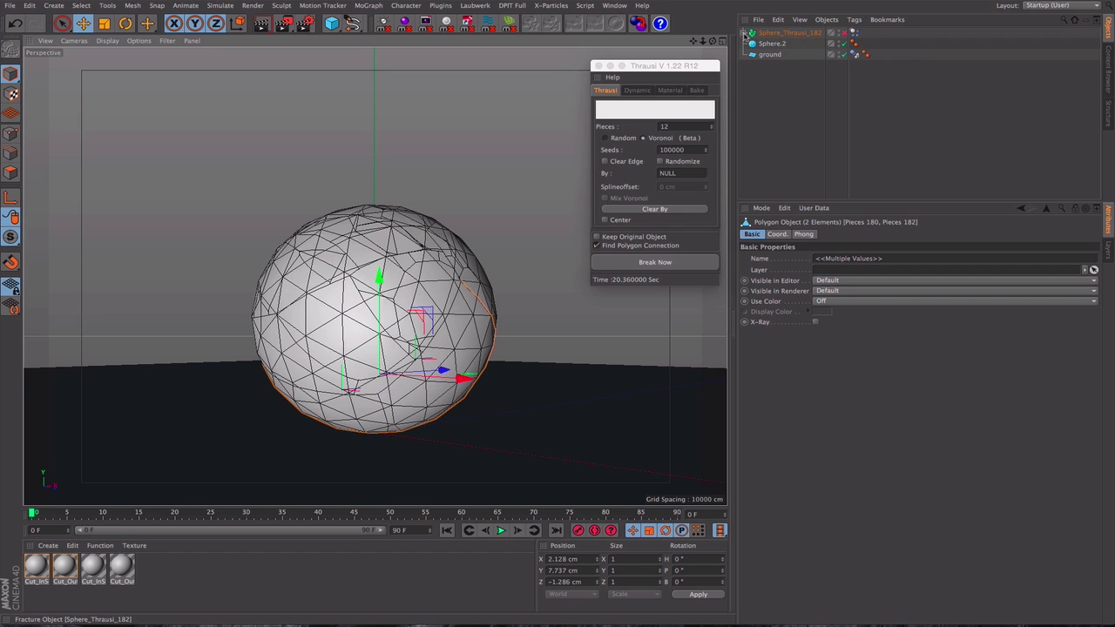
# - Look through the fracture object's list of child pieces down to the last one and clear the selection
pyautogui.click(746, 32)
pyautogui.moveTo(1098, 47); pyautogui.dragTo(1100, 195)
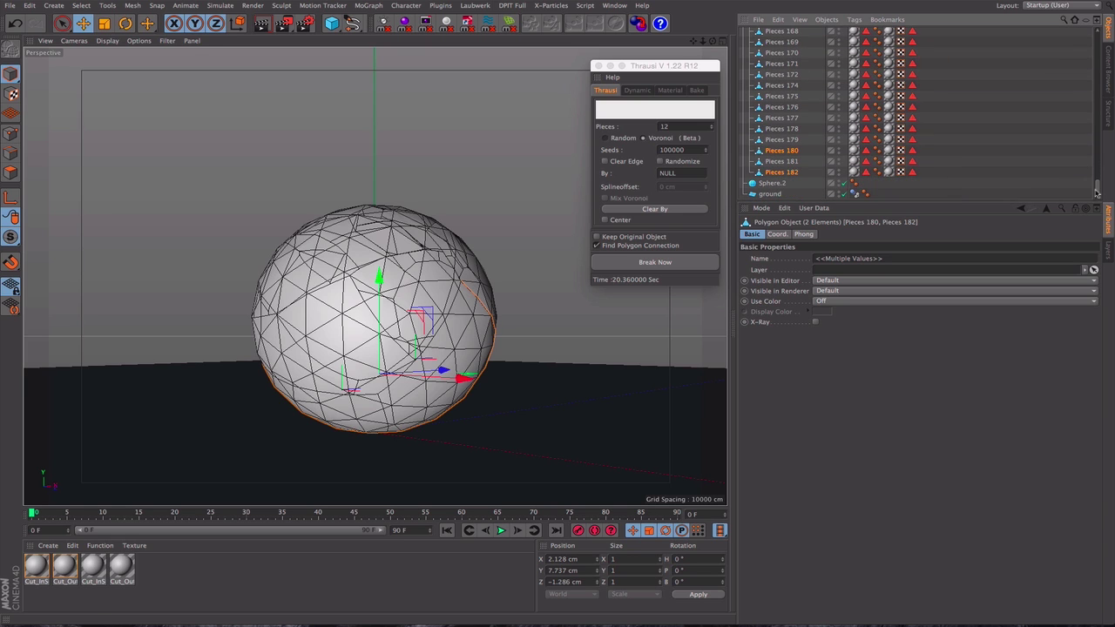
pyautogui.click(795, 173)
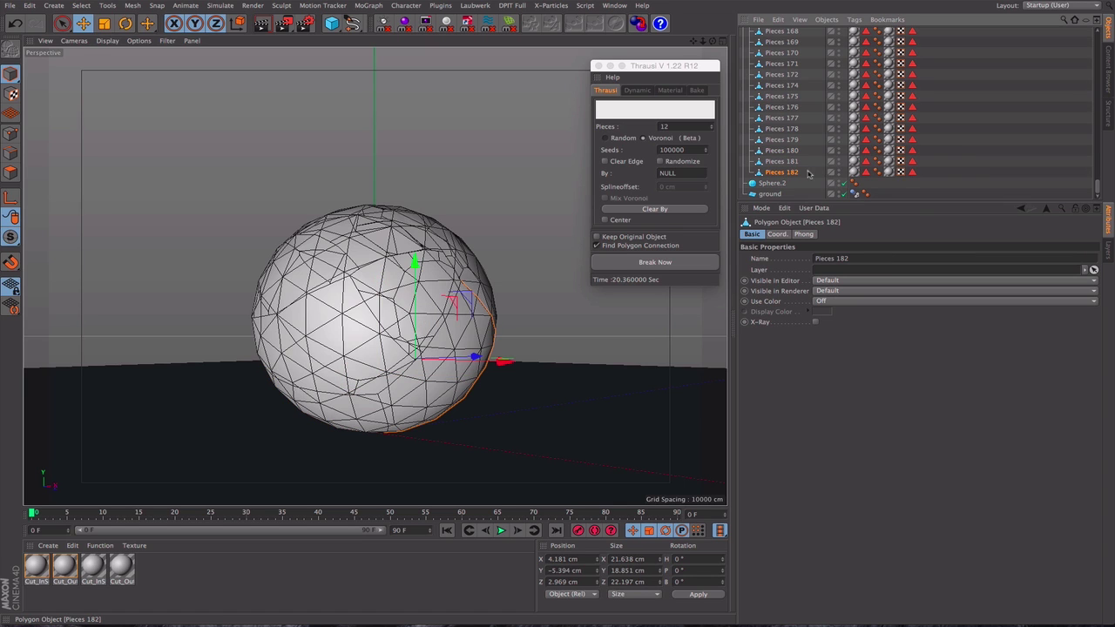
pyautogui.moveTo(1097, 186); pyautogui.dragTo(1095, 31)
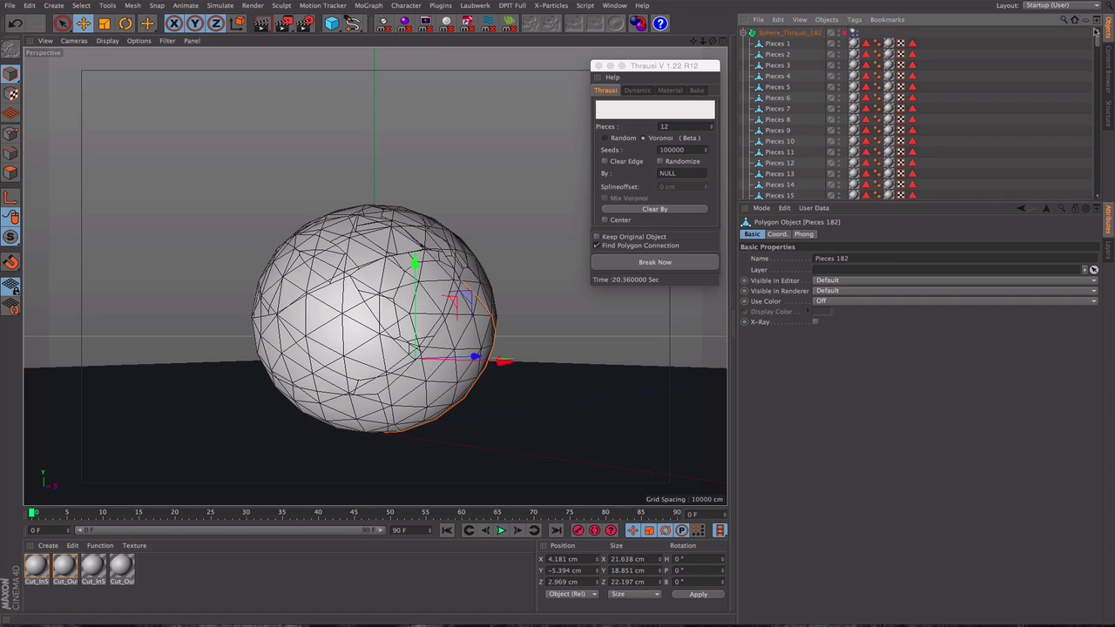
pyautogui.click(745, 32)
pyautogui.click(802, 82)
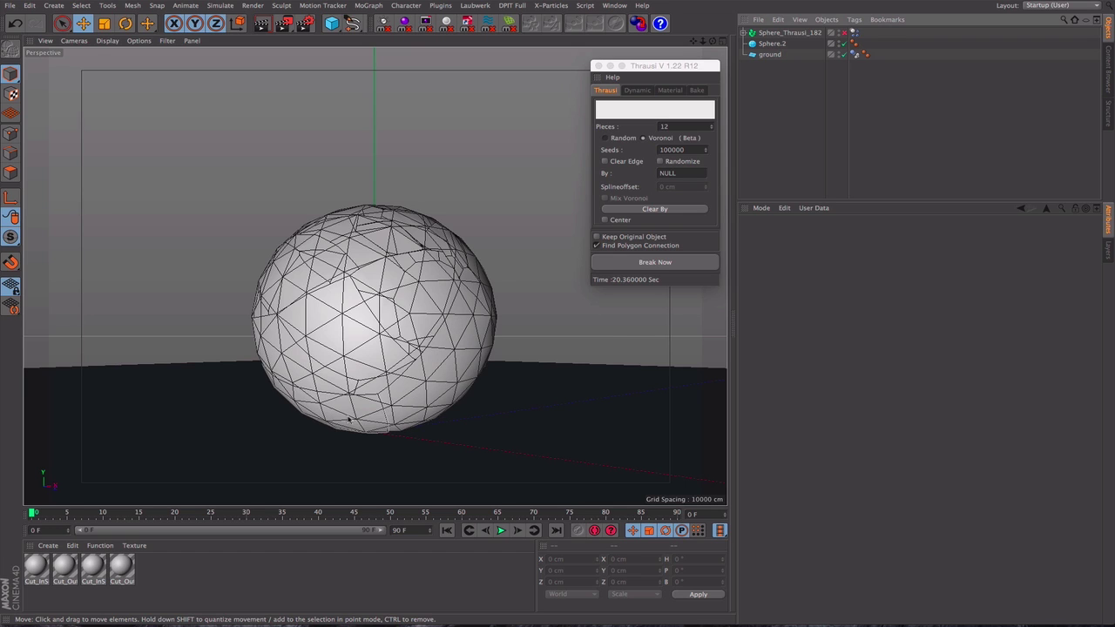
# - Close the Thrausi plugin, reveal the fracture object's children and remove the duplicate materials from the scene
pyautogui.click(596, 65)
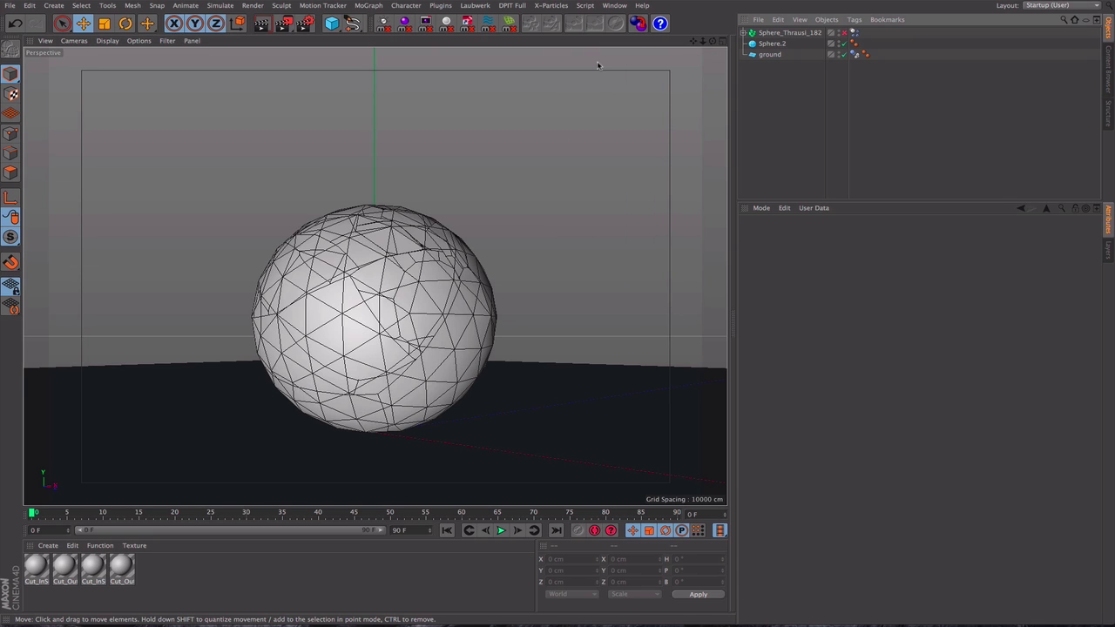
pyautogui.click(763, 34)
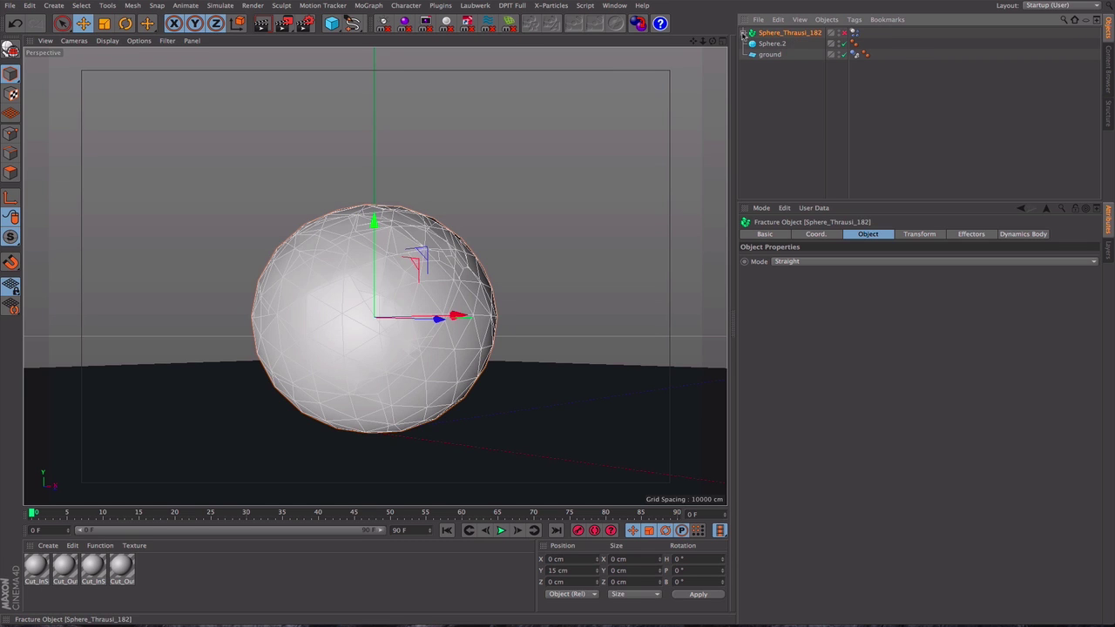
pyautogui.click(743, 33)
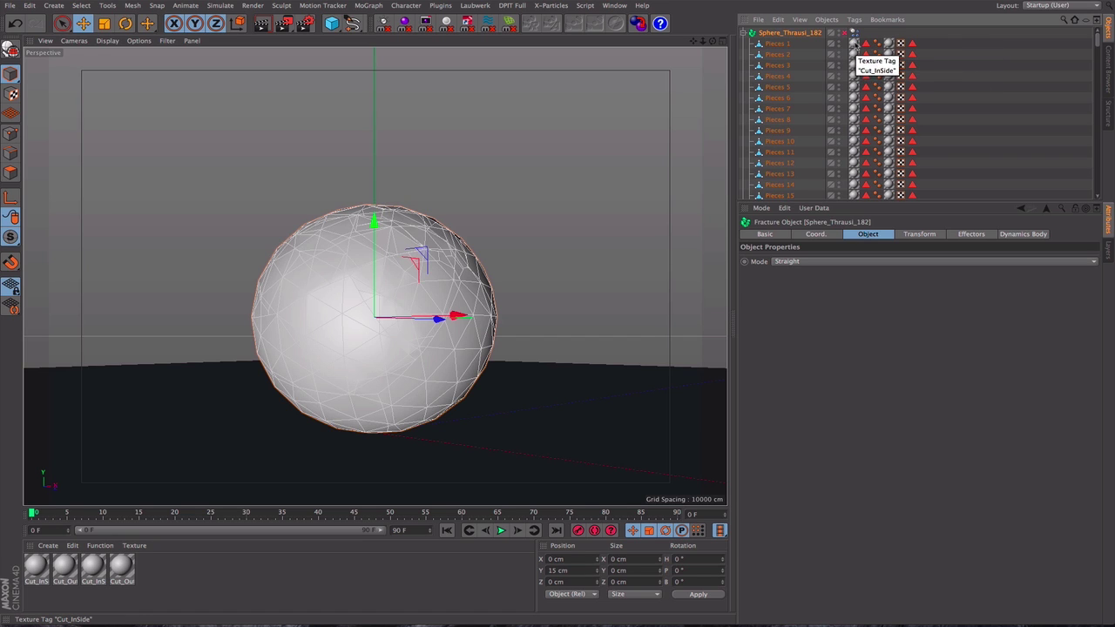
pyautogui.rightClick(122, 568)
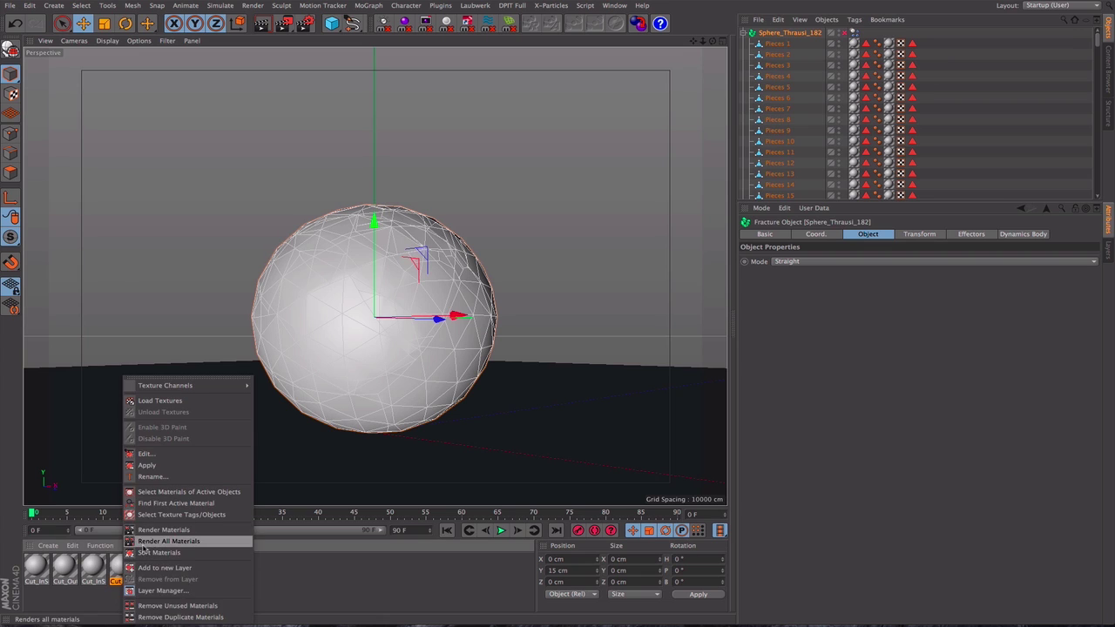
pyautogui.click(181, 617)
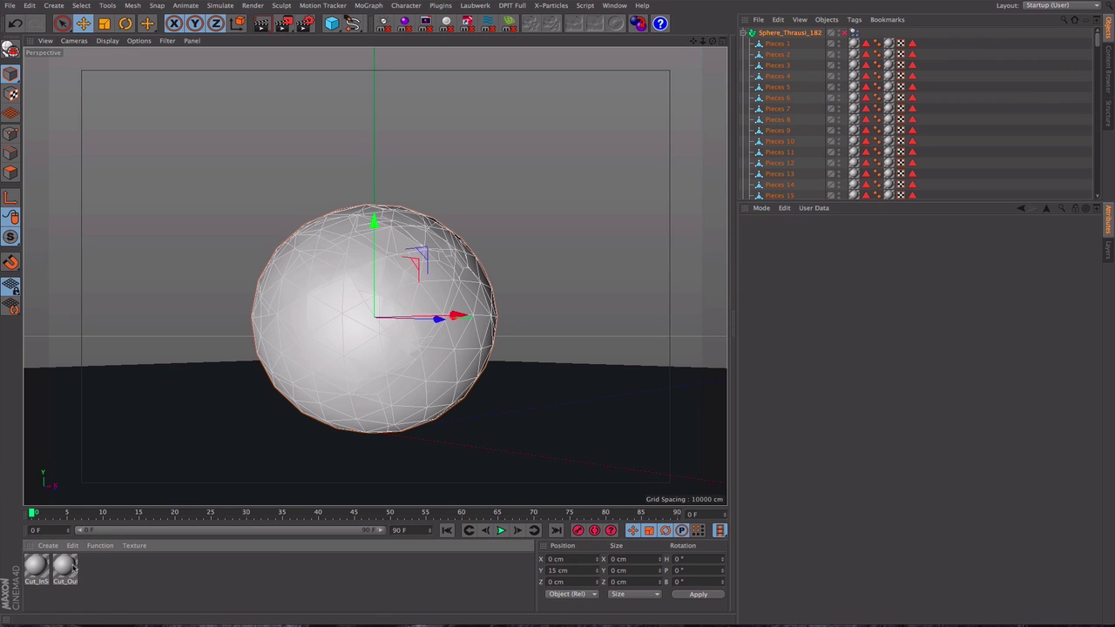
# - Change the Cut_InSide material's color to orange, RGB 240, 156, 0
pyautogui.doubleClick(37, 568)
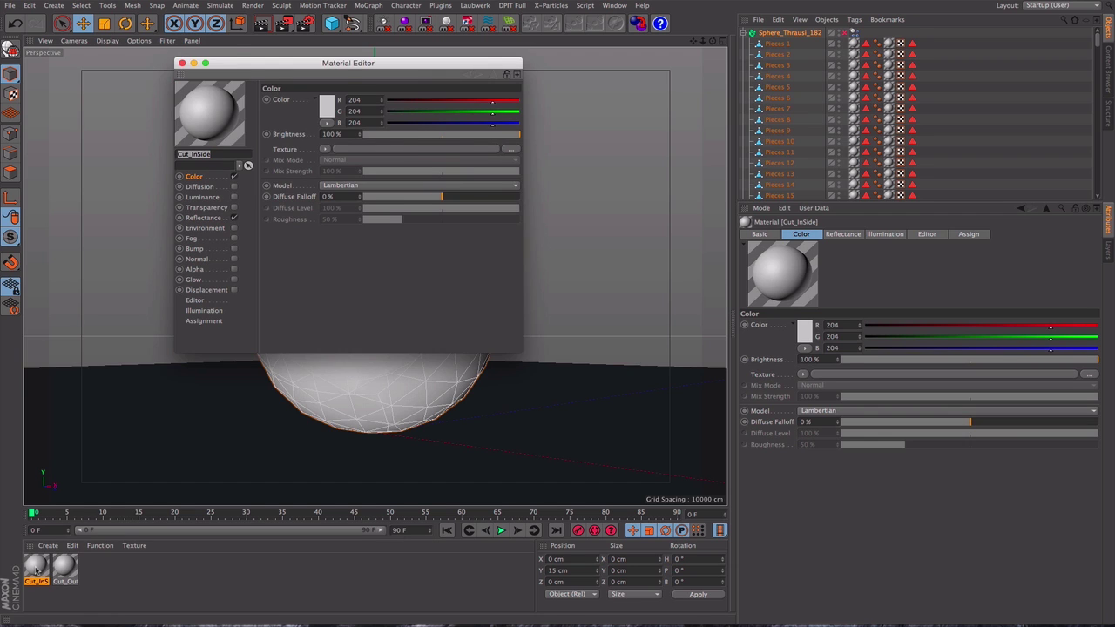
pyautogui.click(326, 106)
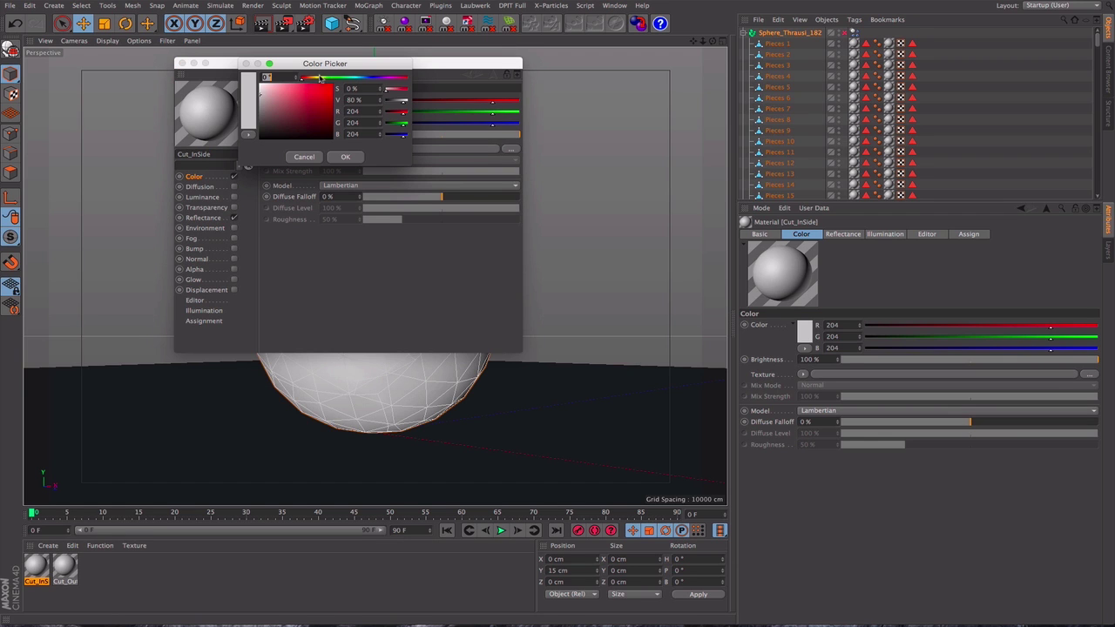
pyautogui.click(313, 77)
pyautogui.moveTo(328, 89); pyautogui.dragTo(333, 86)
pyautogui.click(346, 158)
pyautogui.click(346, 157)
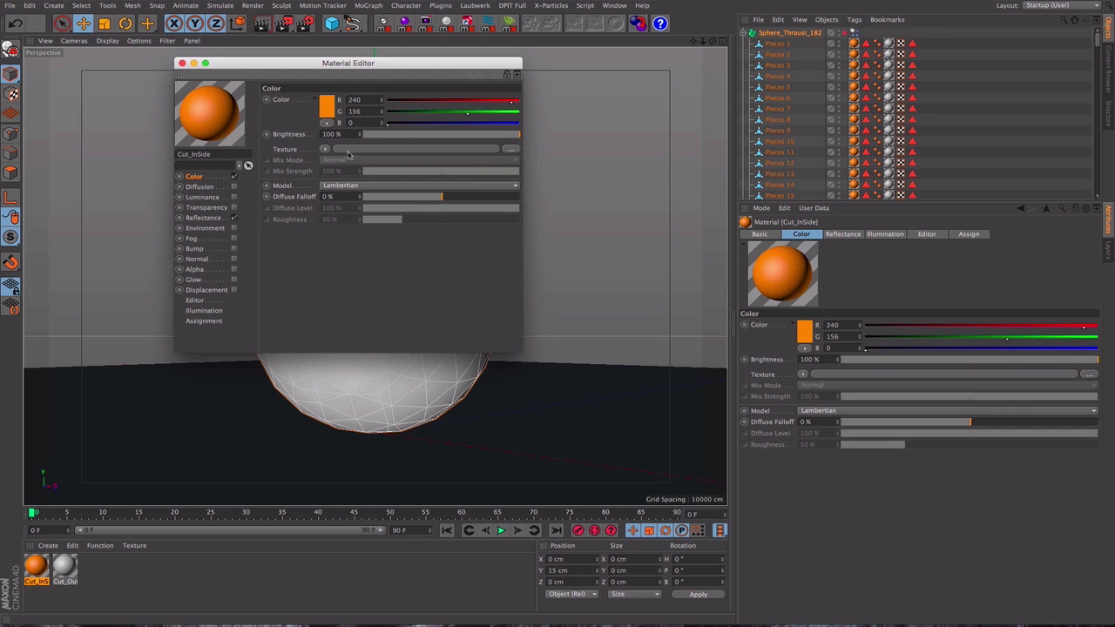
pyautogui.click(181, 64)
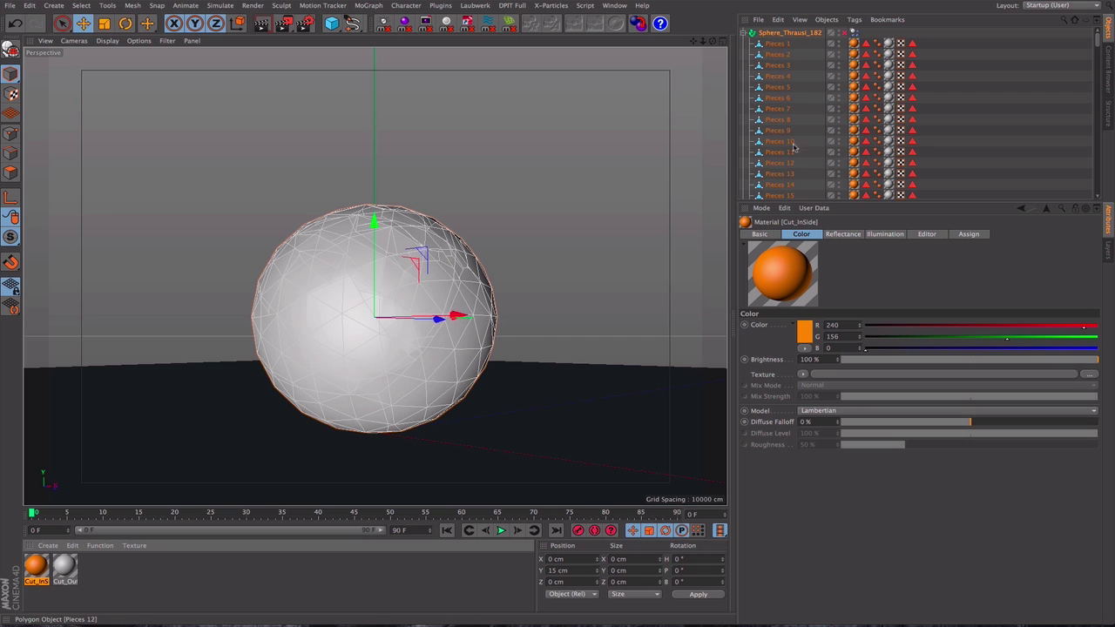
# - Fold the fracture object's children, show its Dynamics Body settings and play the simulation to examine the collapse, ending back at the first frame
pyautogui.click(745, 33)
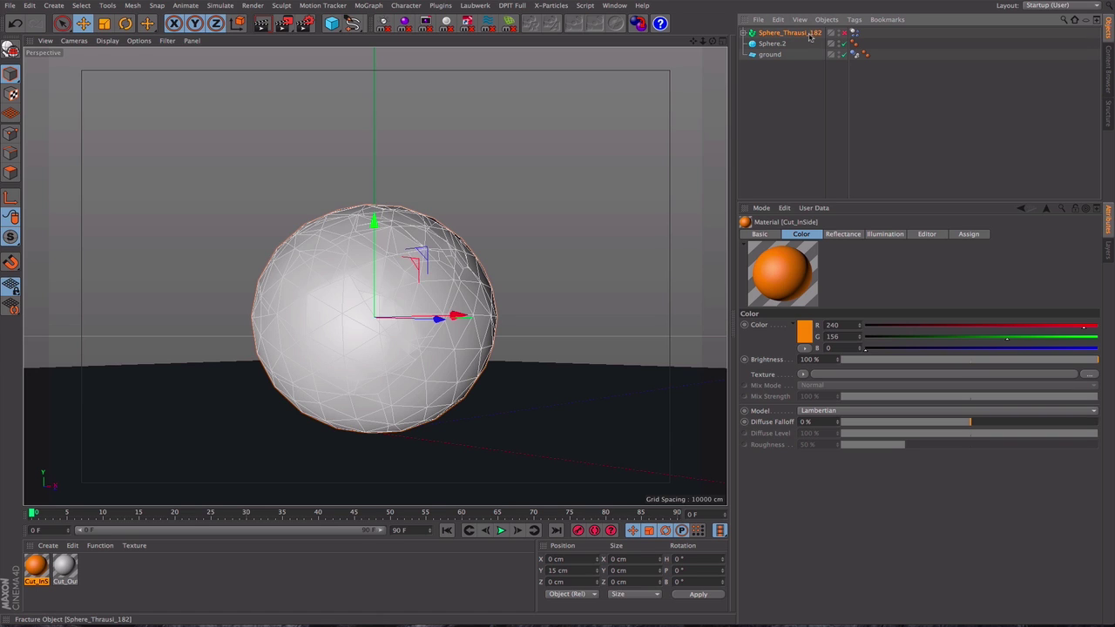
pyautogui.click(855, 32)
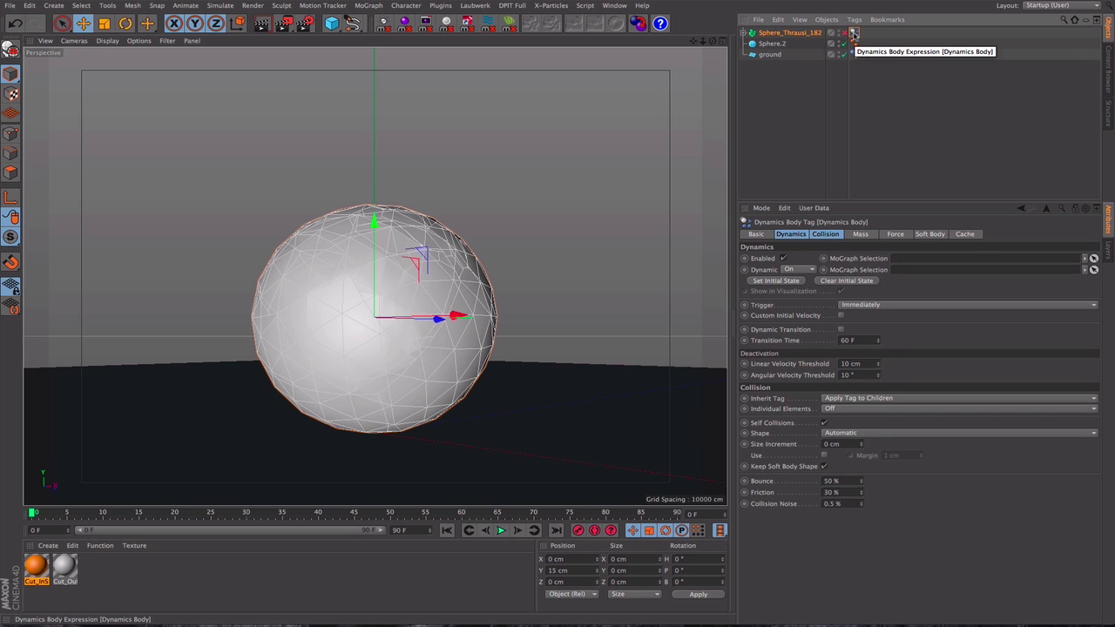
pyautogui.click(500, 531)
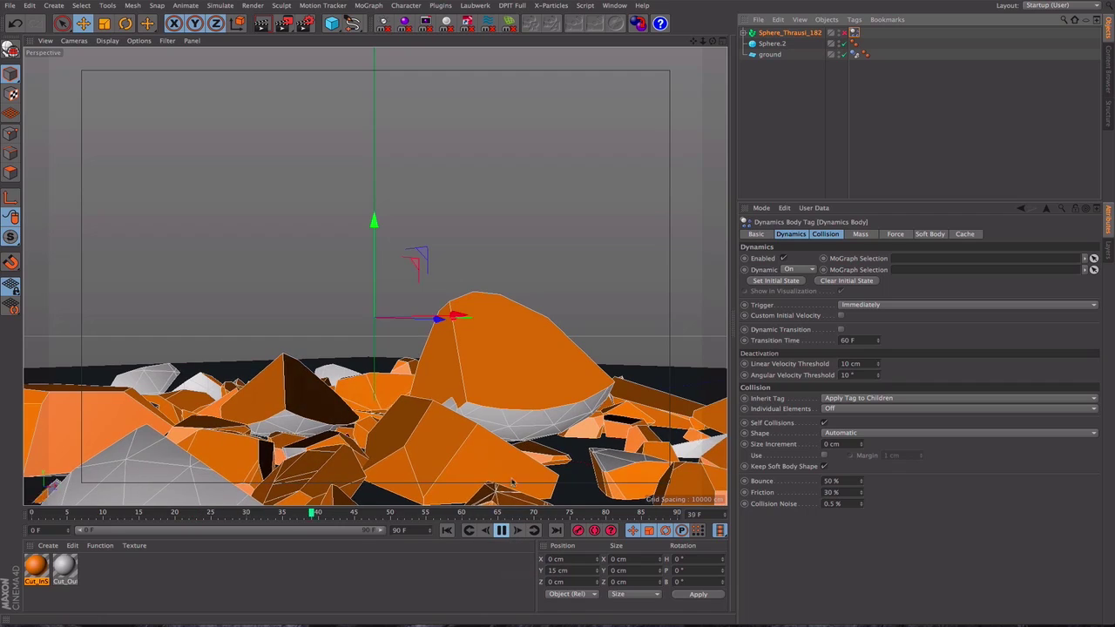
pyautogui.click(502, 531)
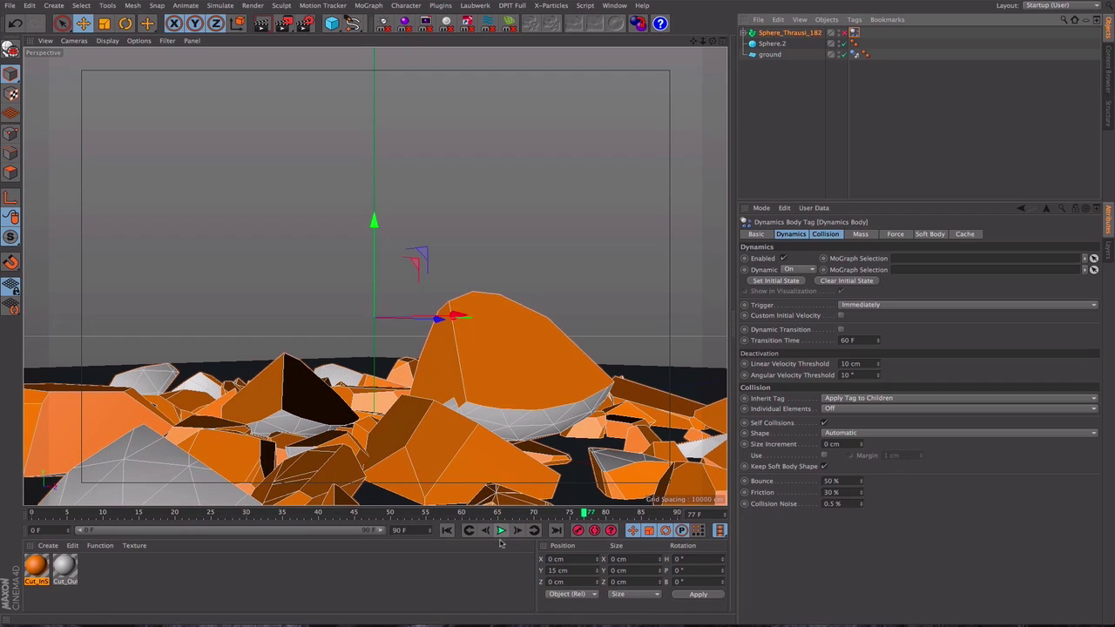
pyautogui.keyDown('alt'); pyautogui.moveTo(448, 363); pyautogui.dragTo(473, 391); pyautogui.keyUp('alt')
pyautogui.keyDown('alt'); pyautogui.moveTo(479, 361); pyautogui.dragTo(428, 389, button='right'); pyautogui.keyUp('alt')
pyautogui.keyDown('alt'); pyautogui.moveTo(479, 360); pyautogui.dragTo(443, 362); pyautogui.keyUp('alt')
pyautogui.click(447, 530)
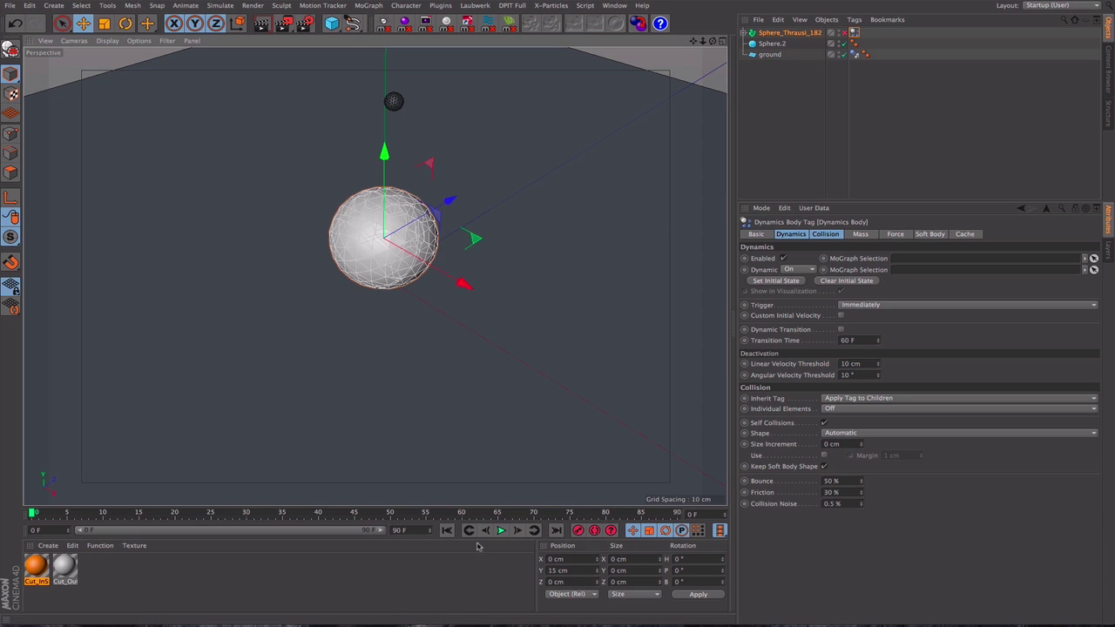
# - Set the project's end time to 300 frames and extend the preview range to the full length
pyautogui.moveTo(415, 531); pyautogui.dragTo(380, 543)
pyautogui.write('300')
pyautogui.press('Return')
pyautogui.moveTo(176, 530); pyautogui.dragTo(380, 529)
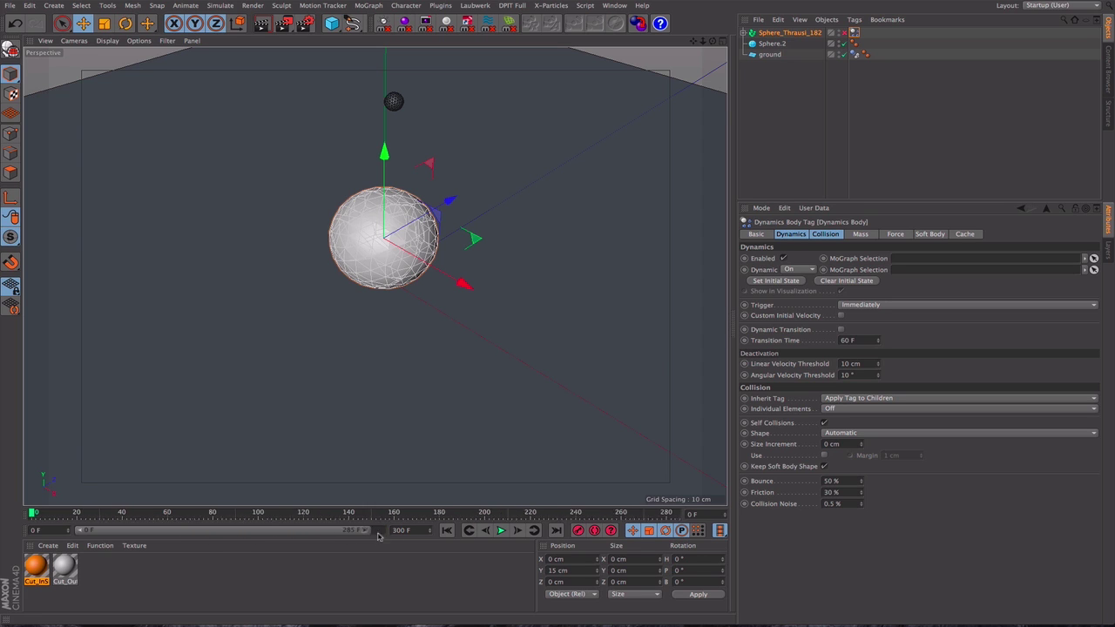
# - Play the extended simulation to check how the pieces scatter, and return to the start
pyautogui.click(502, 532)
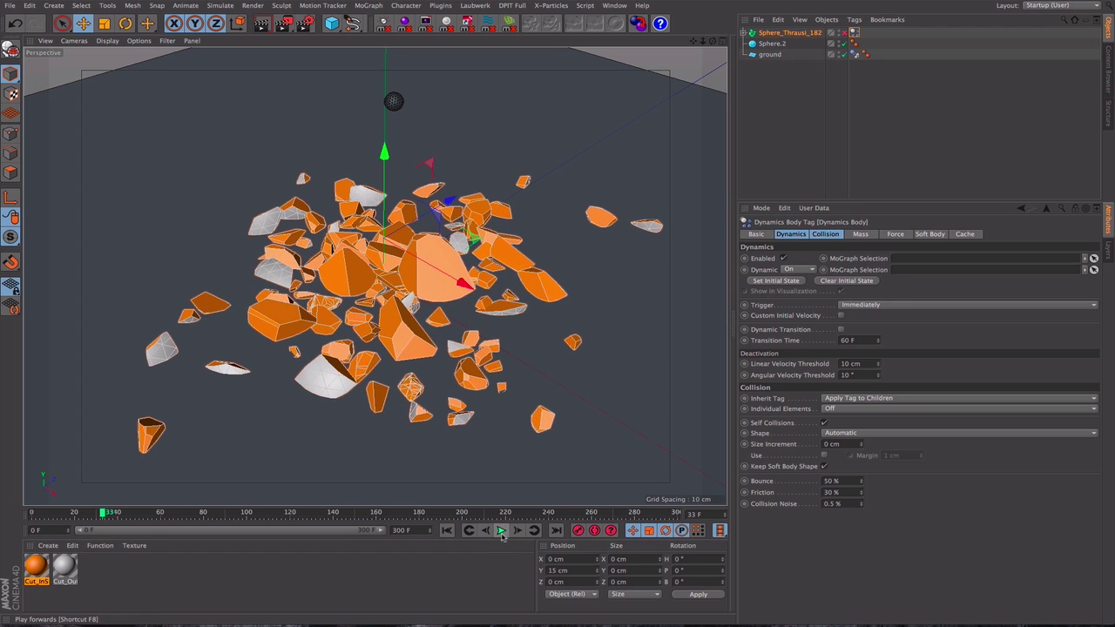
pyautogui.click(502, 532)
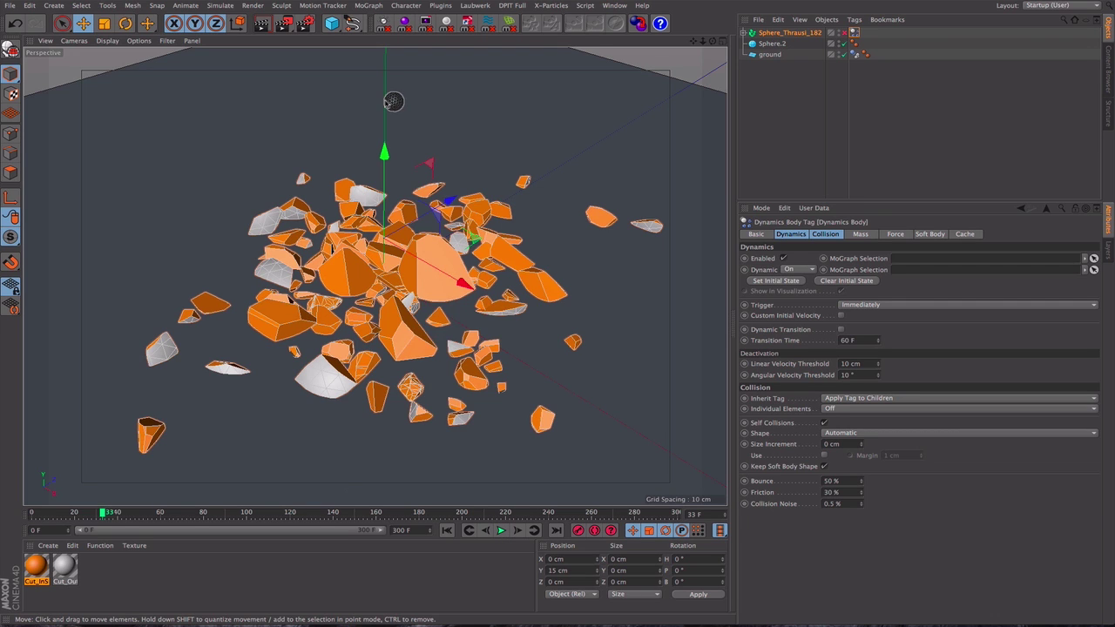
pyautogui.hotkey('shift', 'f')
# - Add a Rigid Body simulation tag to the small sphere, Sphere.2, above the fractured sphere
pyautogui.click(393, 102)
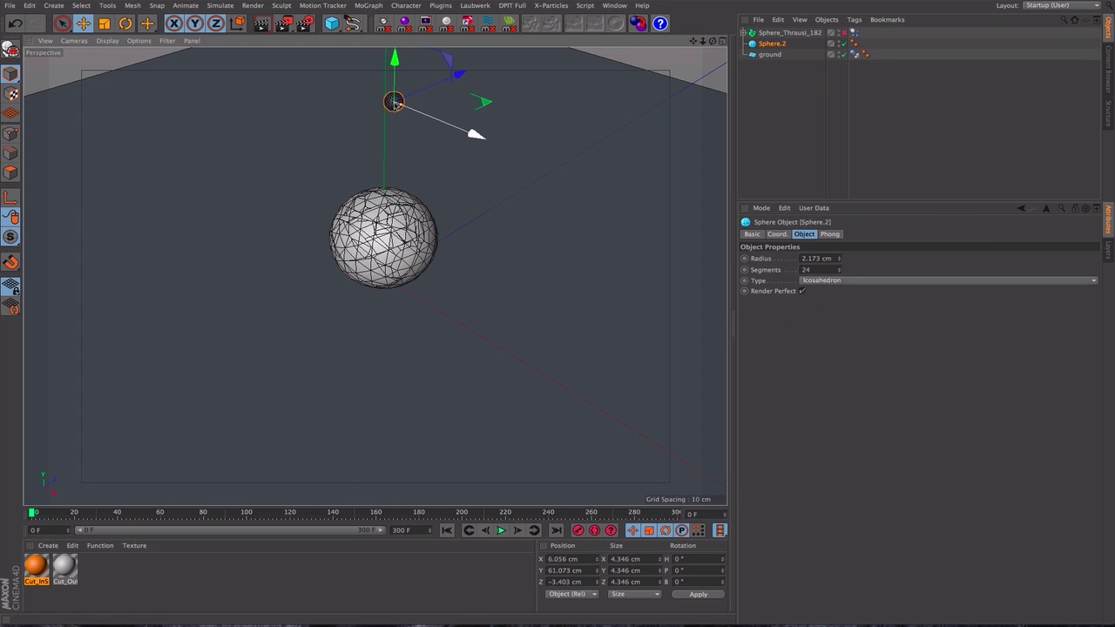
pyautogui.rightClick(783, 46)
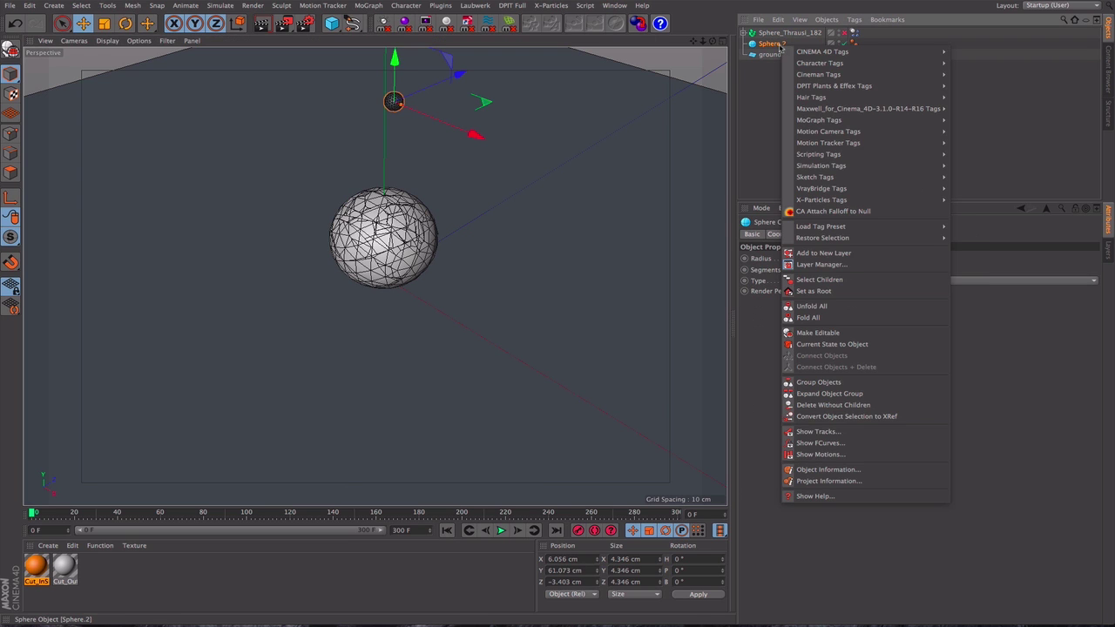
pyautogui.moveTo(878, 170)
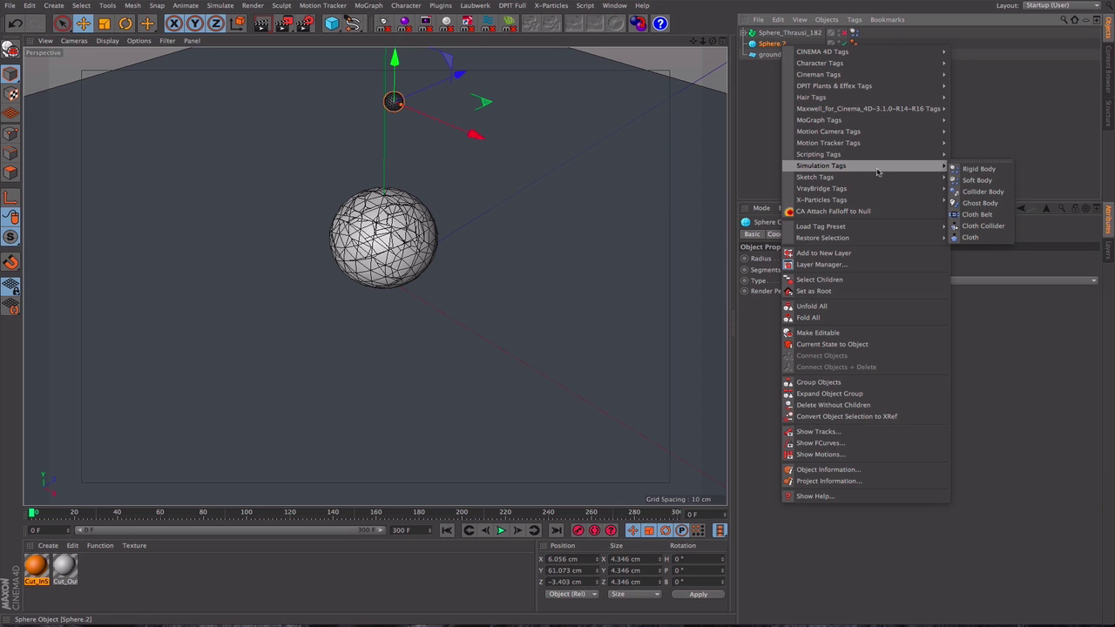
pyautogui.click(979, 169)
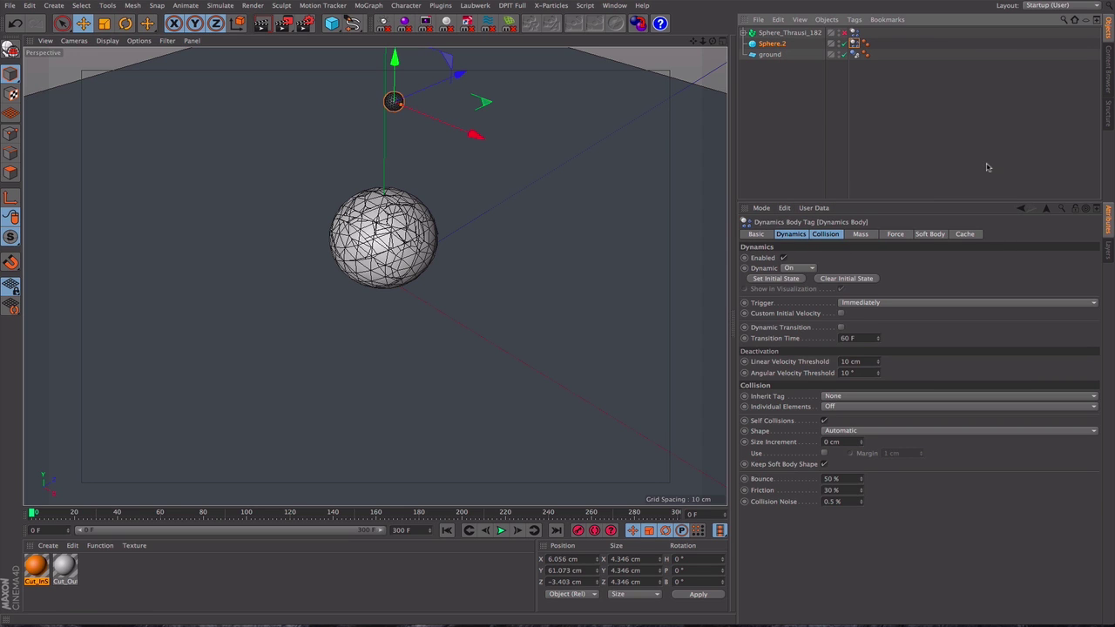
# - Set the small sphere's rotational mass to 300 % and enable a custom center of mass
pyautogui.click(861, 234)
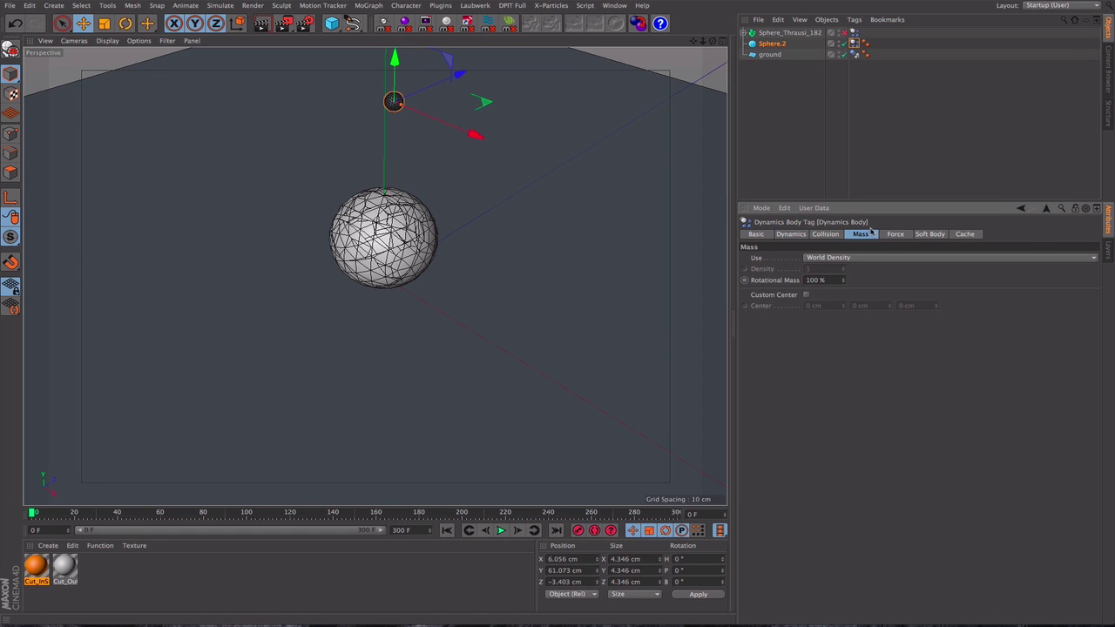
pyautogui.click(831, 280)
pyautogui.write('3')
pyautogui.click(807, 296)
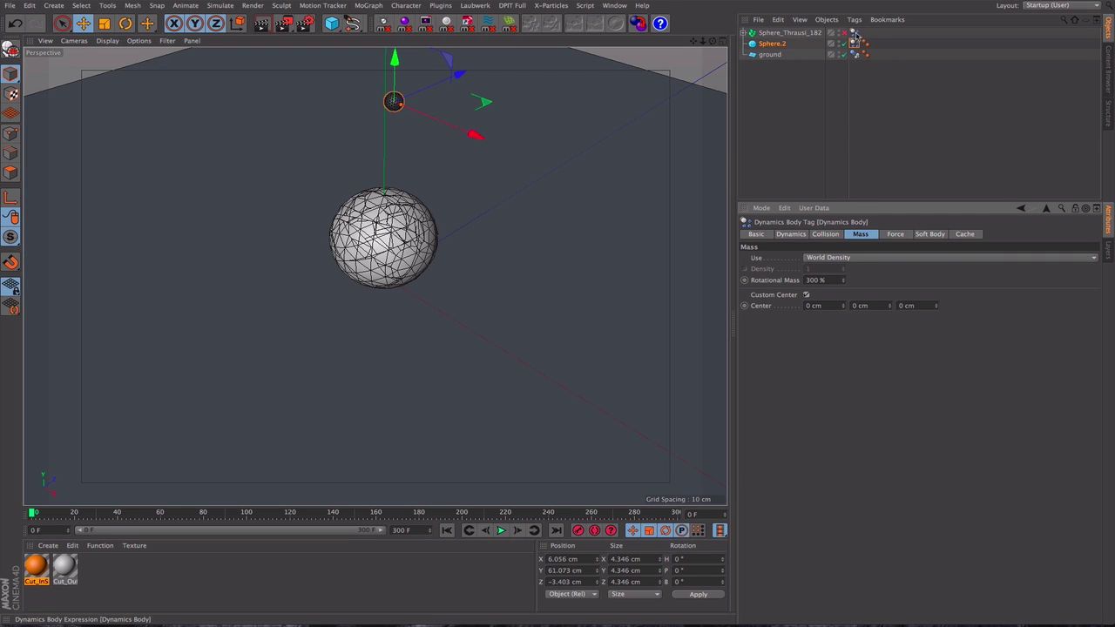
# - Set the bounce in the small sphere's collision settings to 20 %
pyautogui.click(834, 235)
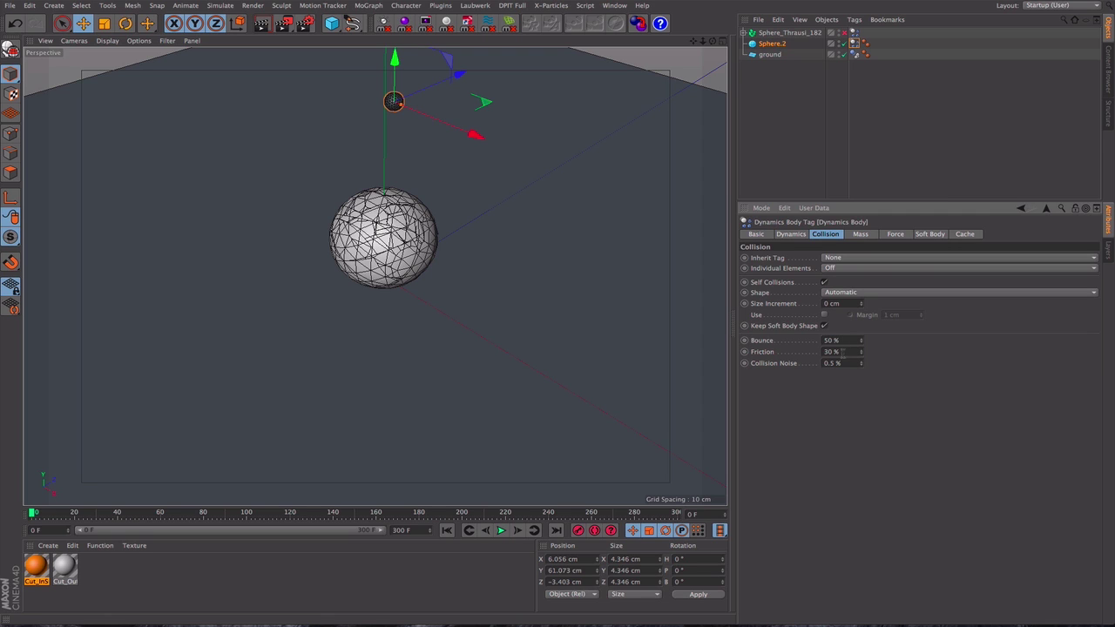
pyautogui.doubleClick(843, 352)
pyautogui.moveTo(839, 340); pyautogui.dragTo(795, 361)
pyautogui.write('20')
pyautogui.press('Tab')
pyautogui.click(814, 397)
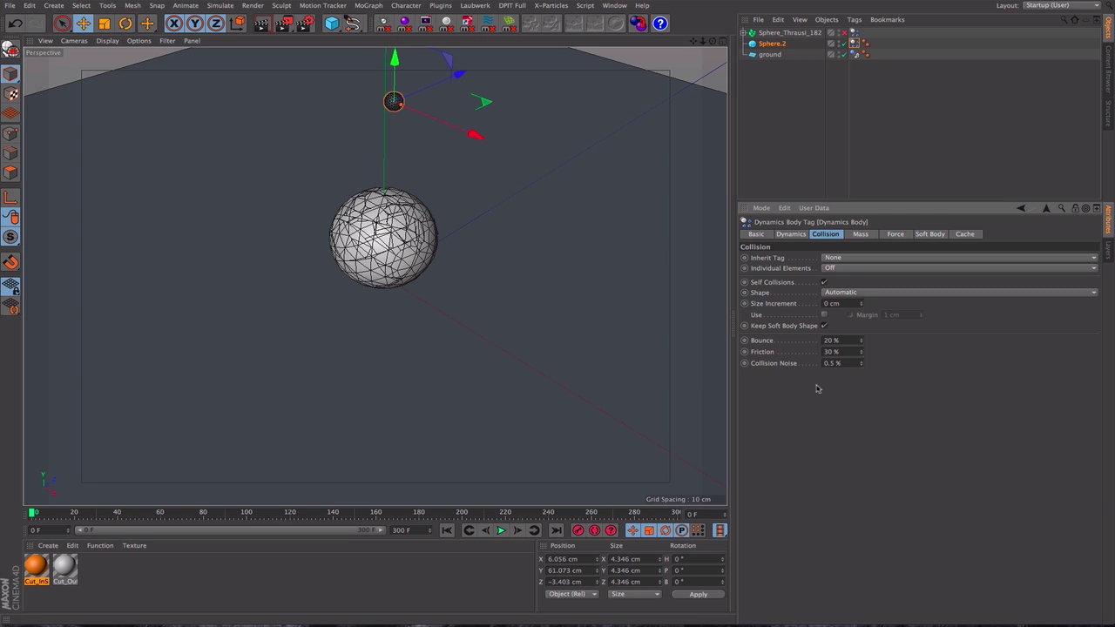
# - Set the fracture object's collision values to 2 % bounce, 96 % friction and 3 % collision noise
pyautogui.click(854, 32)
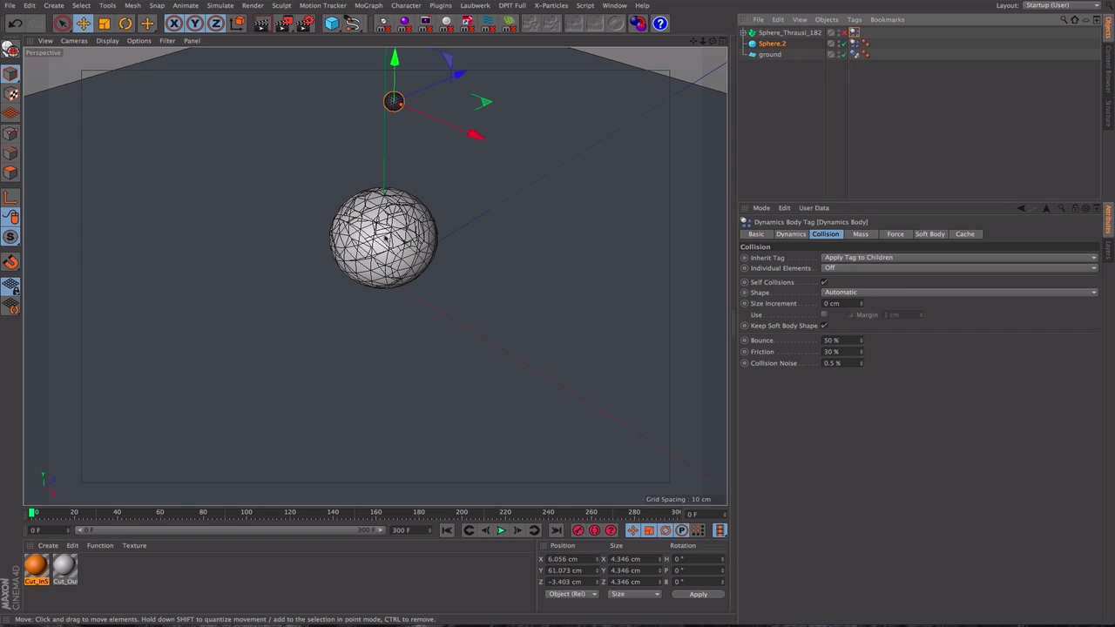
pyautogui.doubleClick(826, 340)
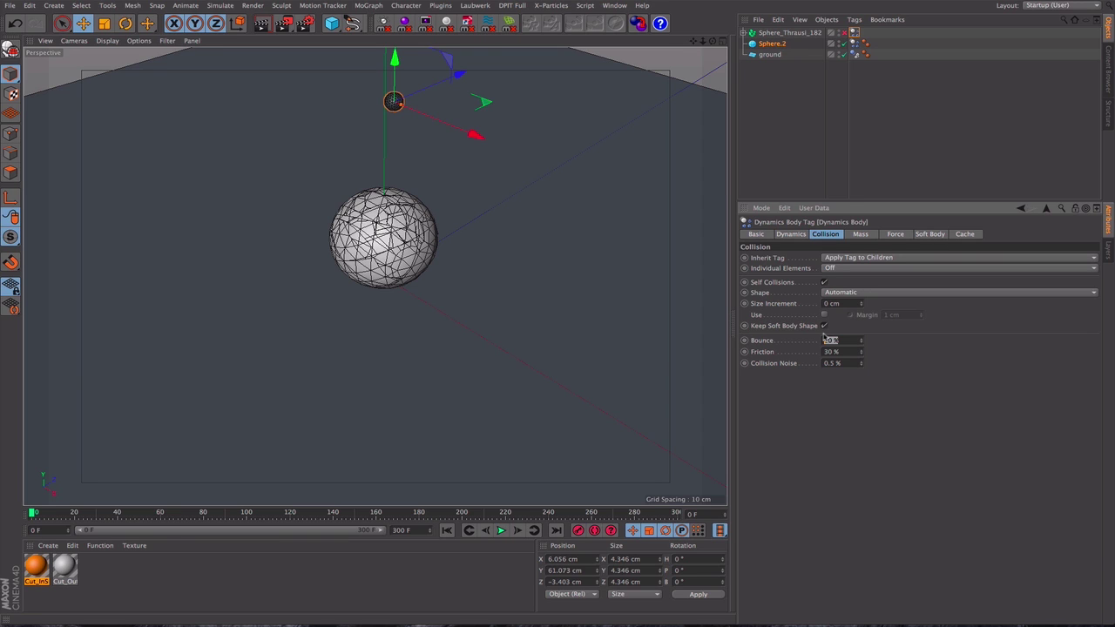
pyautogui.write('0')
pyautogui.press('Tab')
pyautogui.write('9')
pyautogui.click(834, 363)
pyautogui.write('3')
pyautogui.press('Return')
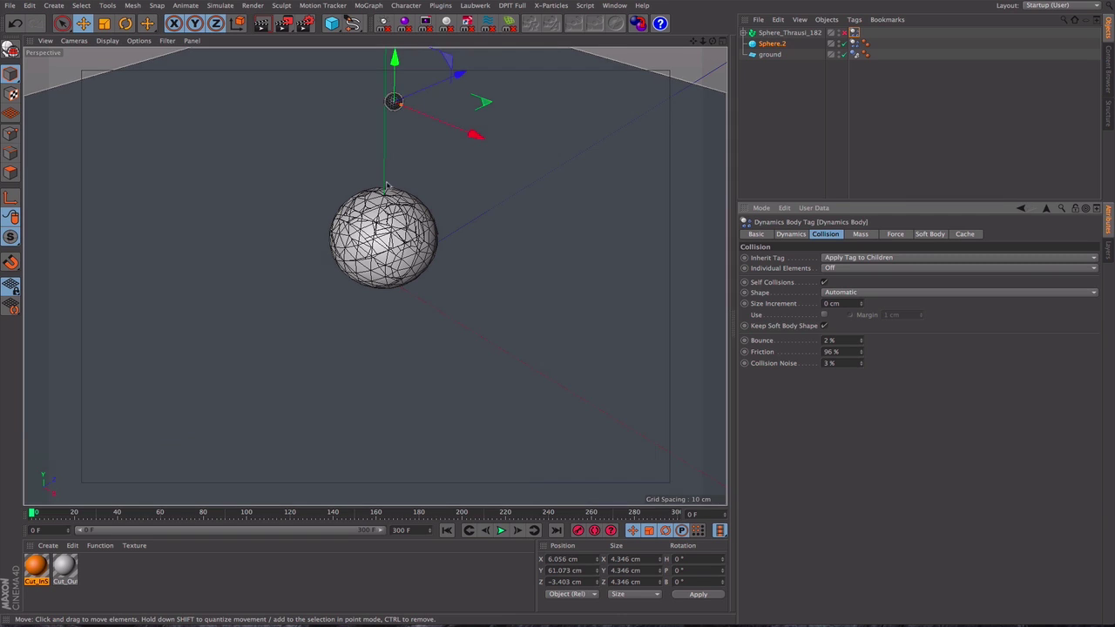
# - Play the simulation to check the fractured sphere's new collision values and return to the first frame
pyautogui.click(501, 531)
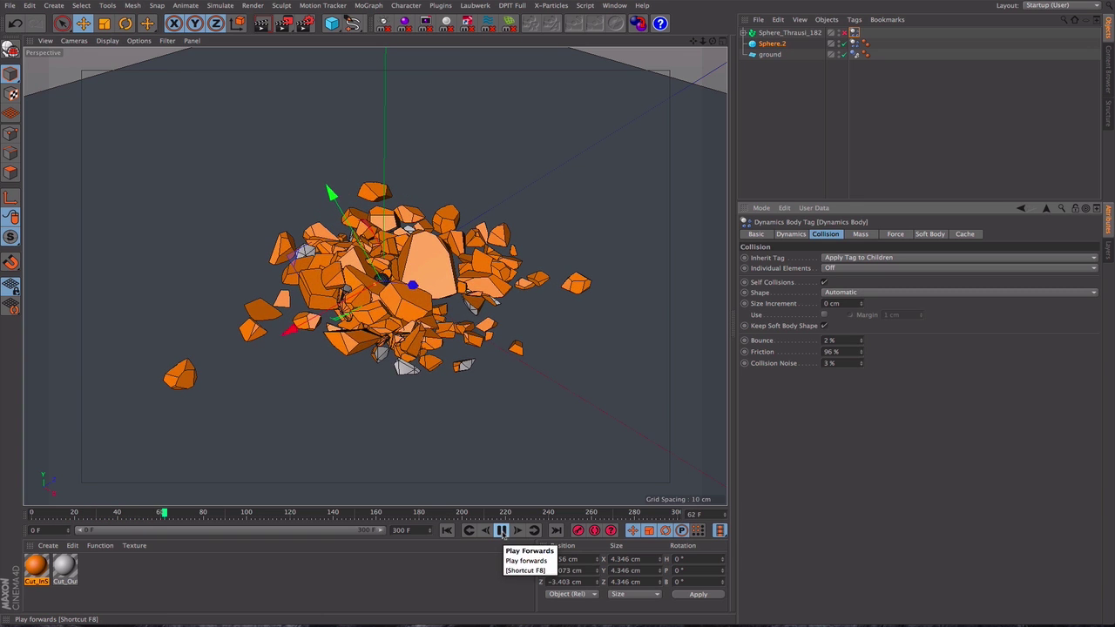
pyautogui.click(501, 530)
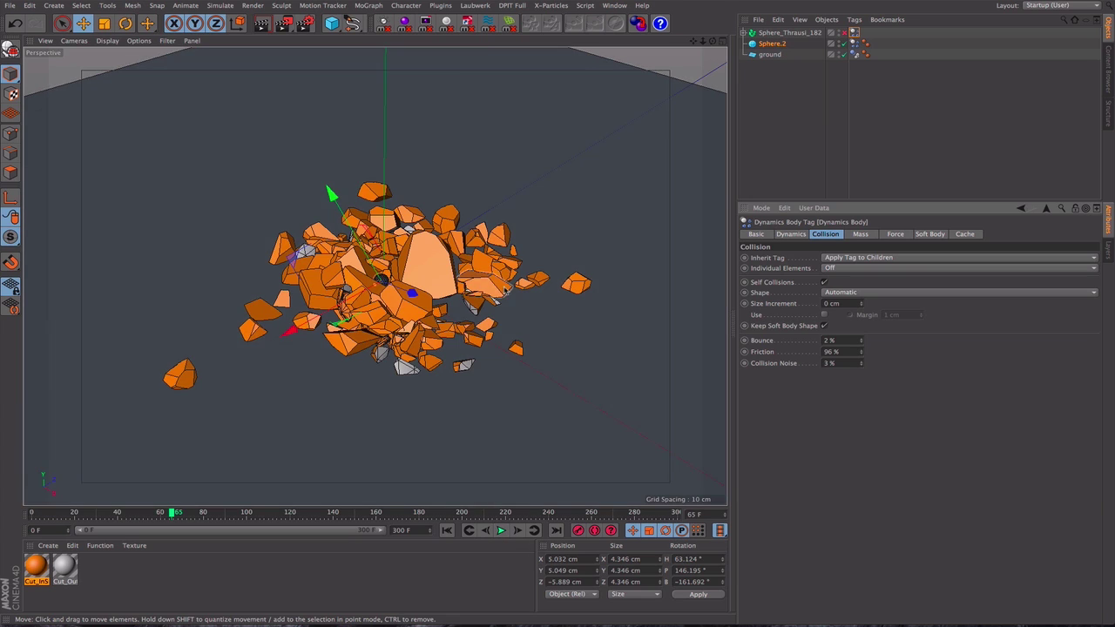
pyautogui.click(447, 531)
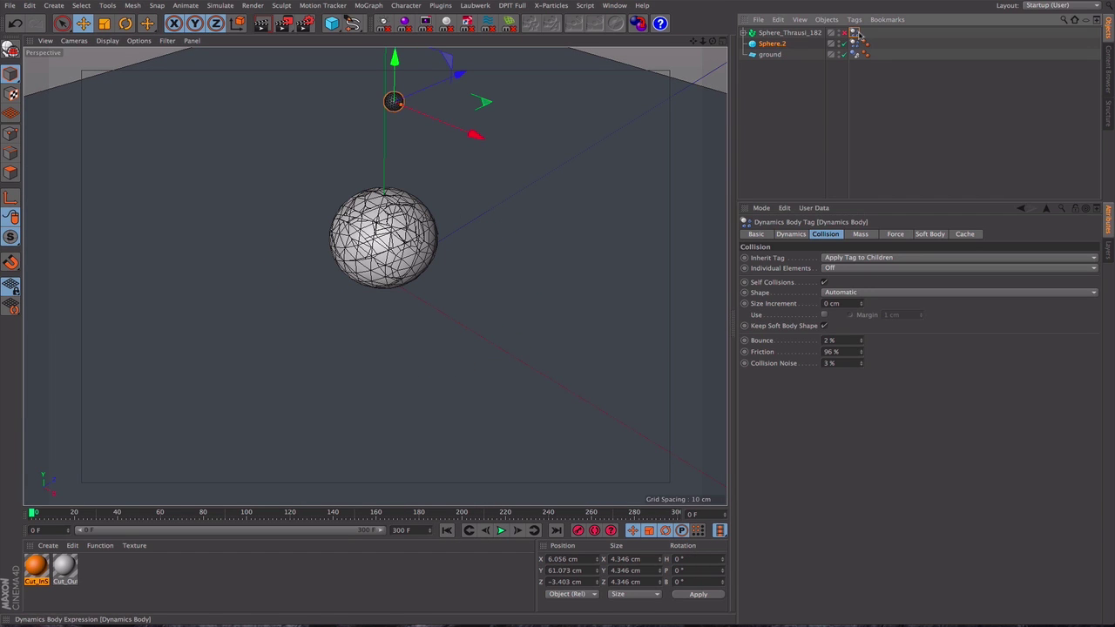
# - Set the fracture object's collision noise to 0.1 % and test the simulation from the start
pyautogui.click(828, 363)
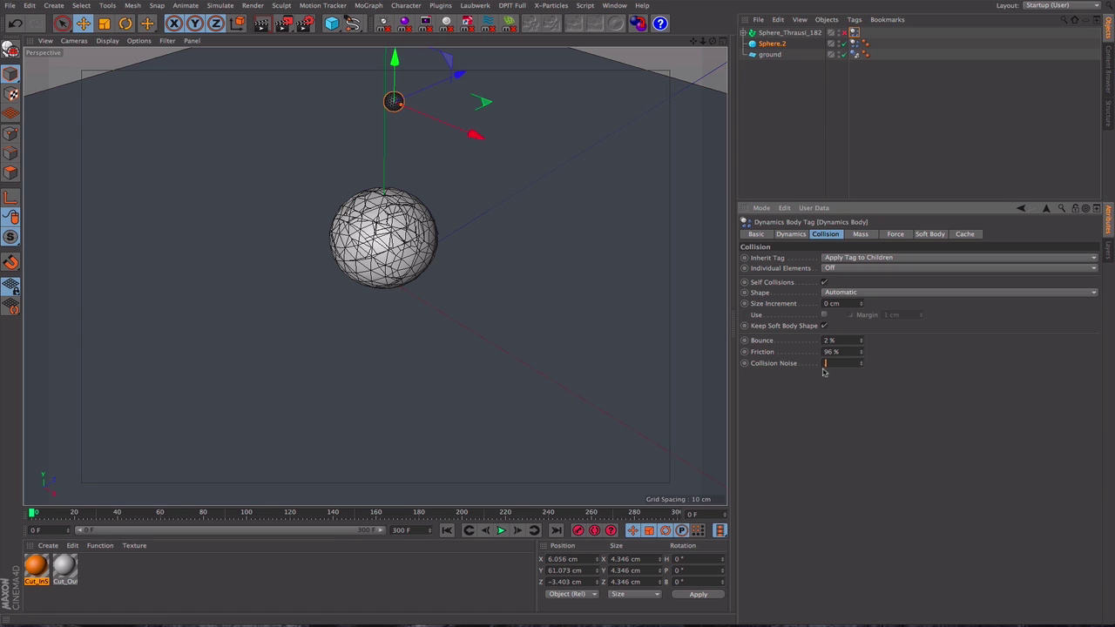
pyautogui.click(501, 531)
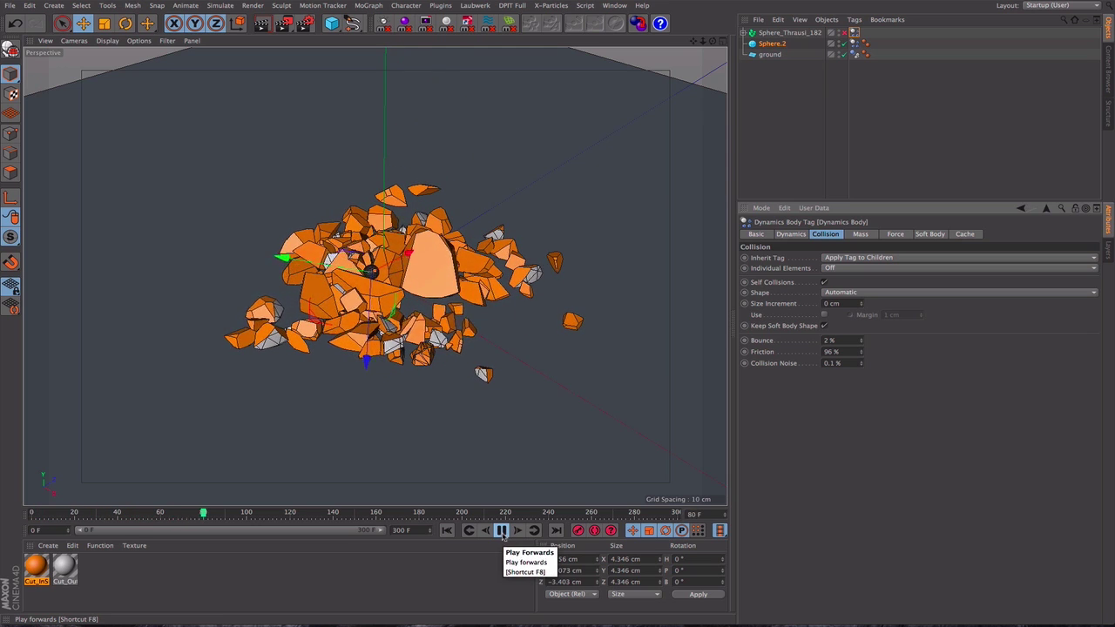
pyautogui.click(502, 531)
pyautogui.click(447, 531)
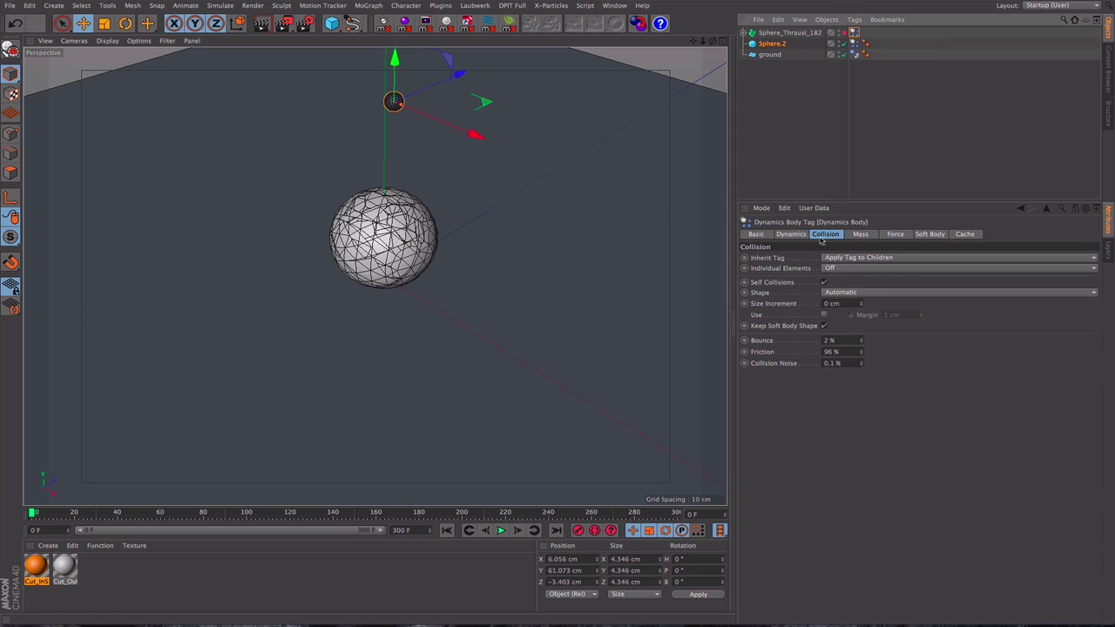
# - Set the fracture object's dynamics trigger to On Collision
pyautogui.click(803, 237)
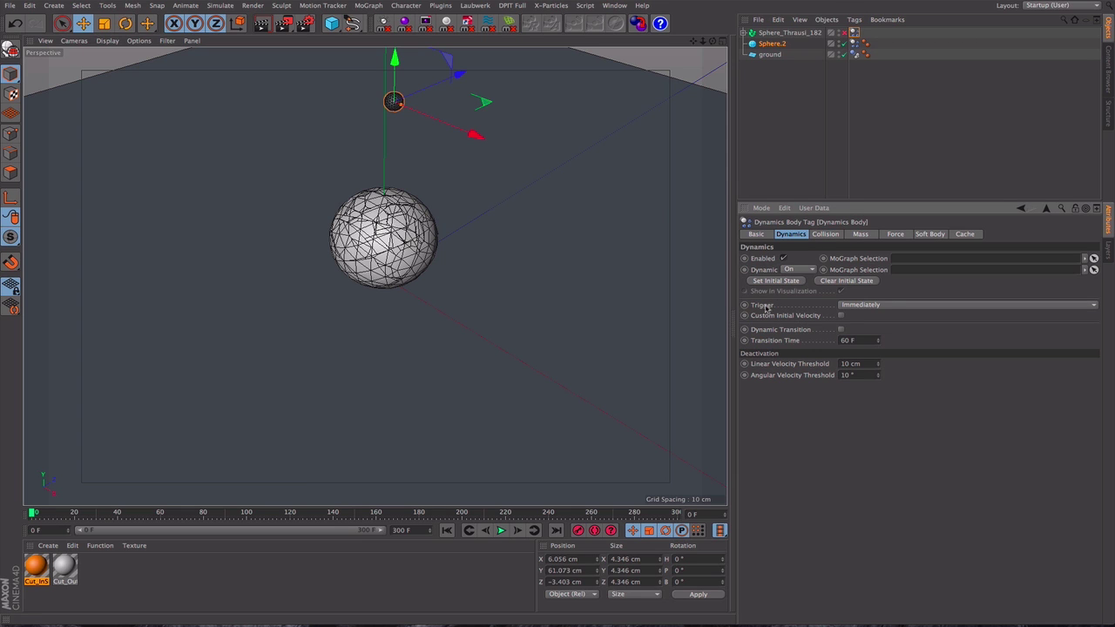
pyautogui.click(889, 307)
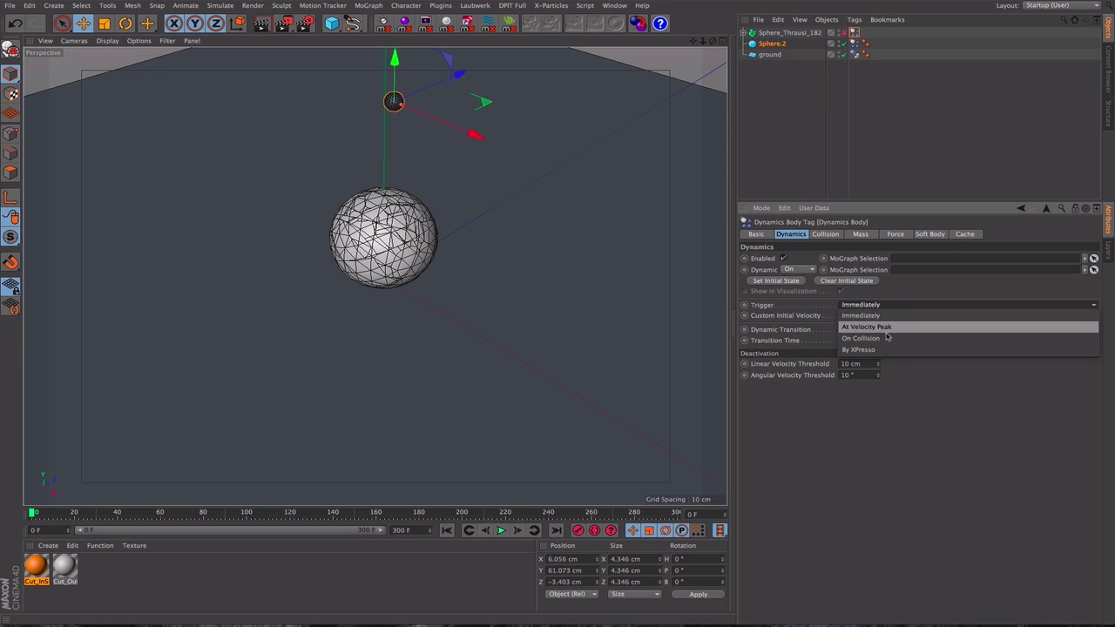
pyautogui.click(888, 340)
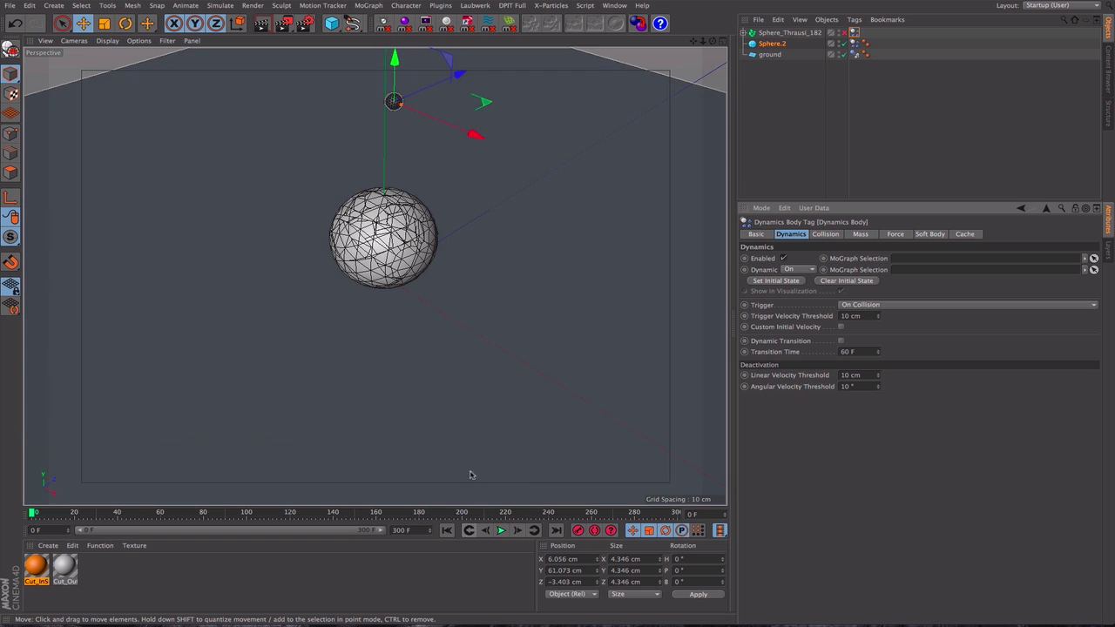
# - Play the collision-triggered simulation, examine the broken pieces up close from a lower angle and return to the first frame
pyautogui.keyDown('alt'); pyautogui.moveTo(390, 246); pyautogui.dragTo(418, 256, button='right'); pyautogui.keyUp('alt')
pyautogui.keyDown('alt'); pyautogui.moveTo(418, 256); pyautogui.dragTo(422, 331, button='middle'); pyautogui.keyUp('alt')
pyautogui.click(501, 531)
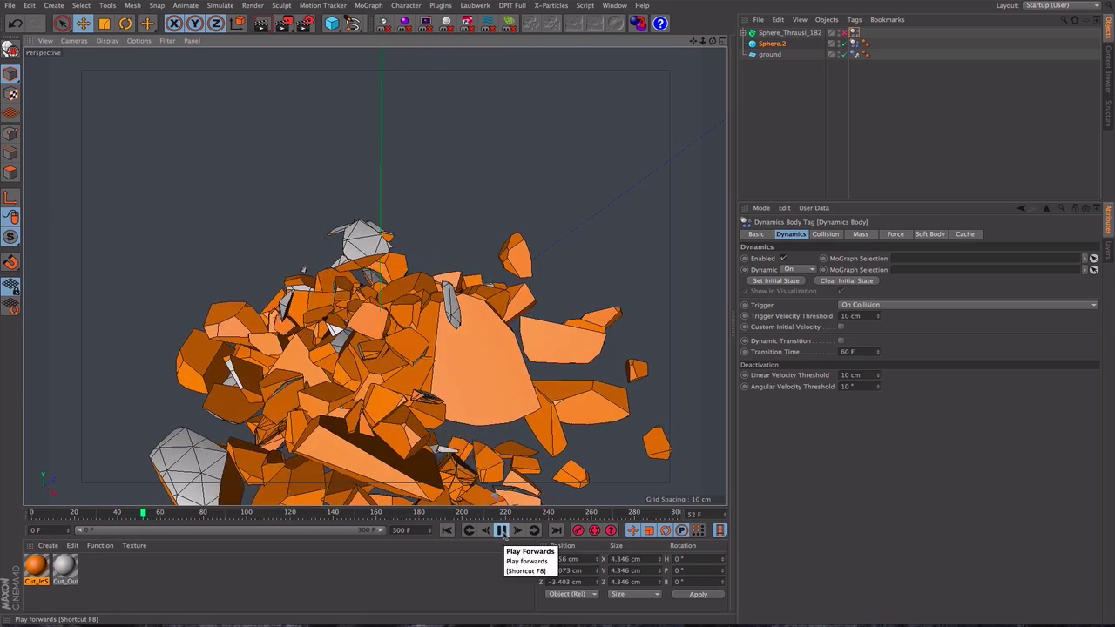
pyautogui.click(502, 531)
pyautogui.keyDown('alt'); pyautogui.moveTo(453, 357); pyautogui.dragTo(422, 301); pyautogui.keyUp('alt')
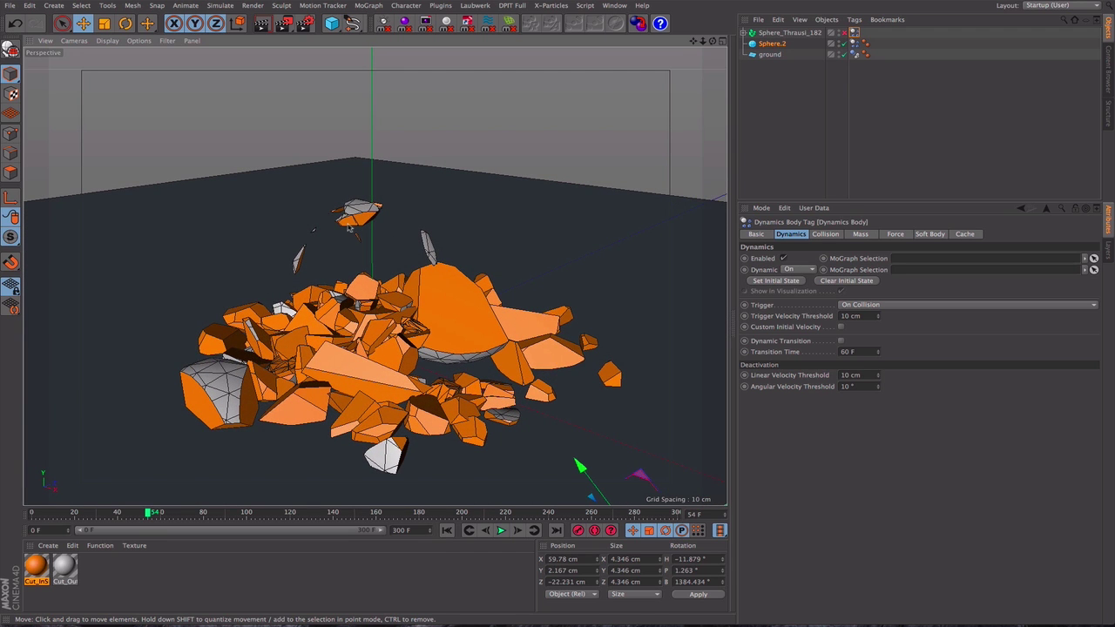
pyautogui.click(447, 530)
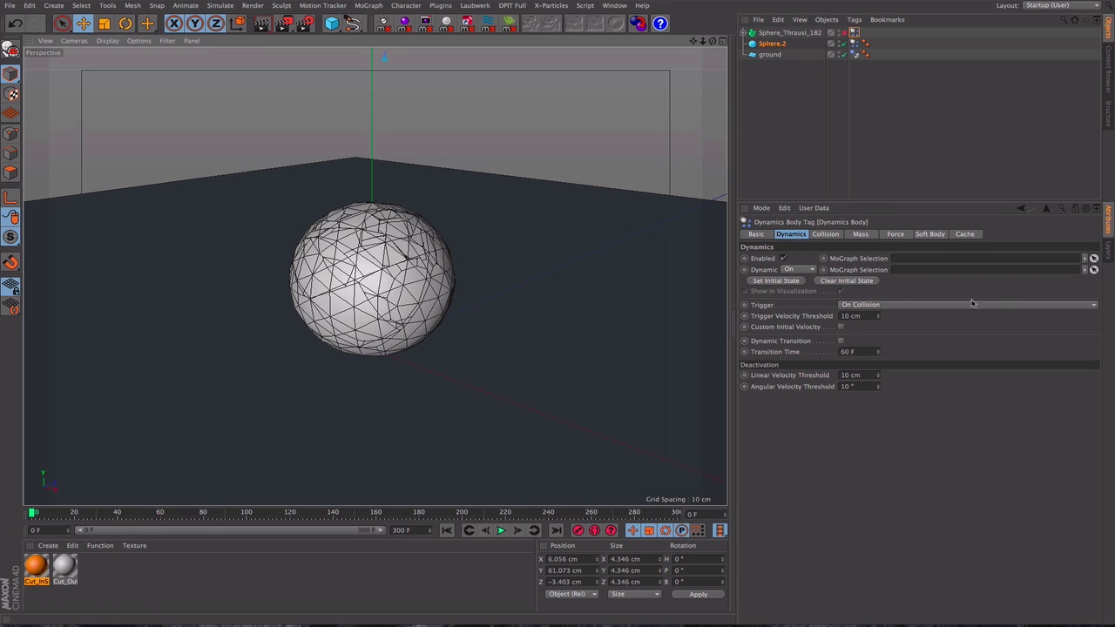
# - Set the size increment in the fracture object's collision settings to 0.5 cm
pyautogui.click(826, 234)
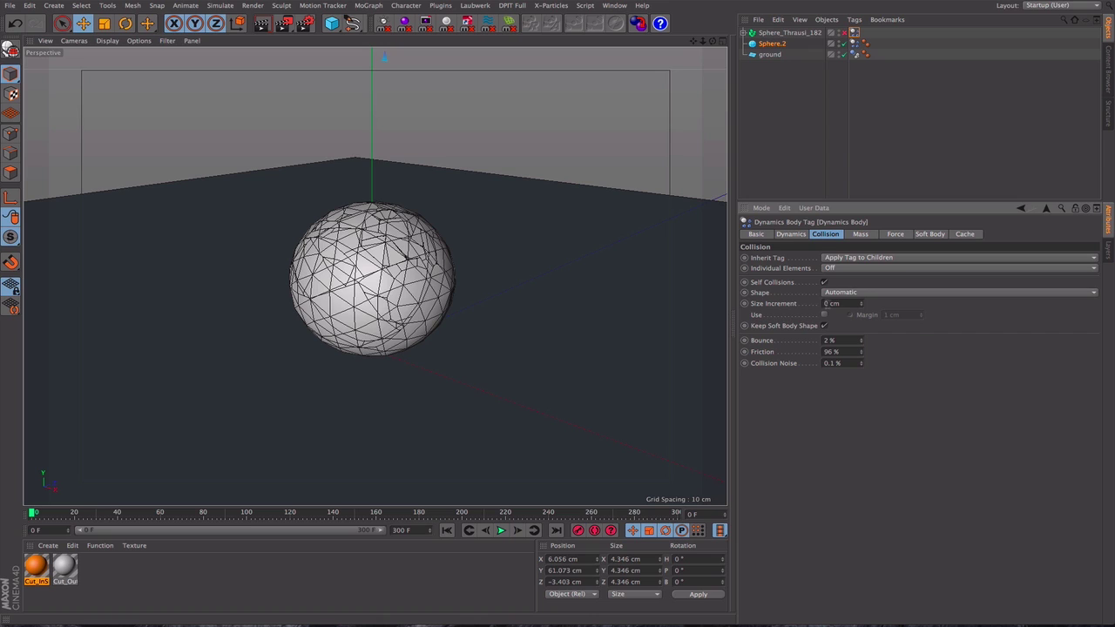
pyautogui.doubleClick(844, 304)
pyautogui.press('BackSpace')
pyautogui.write('0.5')
pyautogui.press('Return')
# - Replay the simulation several times from the start and examine the scattered pieces around the small sphere from above
pyautogui.click(501, 530)
pyautogui.click(501, 531)
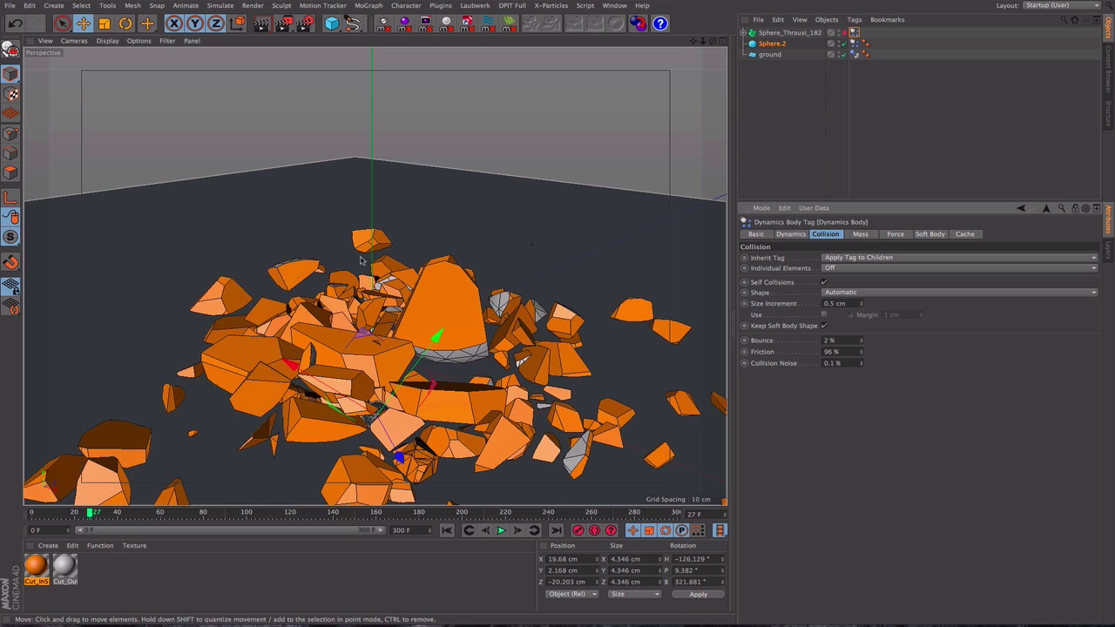
pyautogui.click(447, 530)
pyautogui.click(501, 530)
pyautogui.click(501, 531)
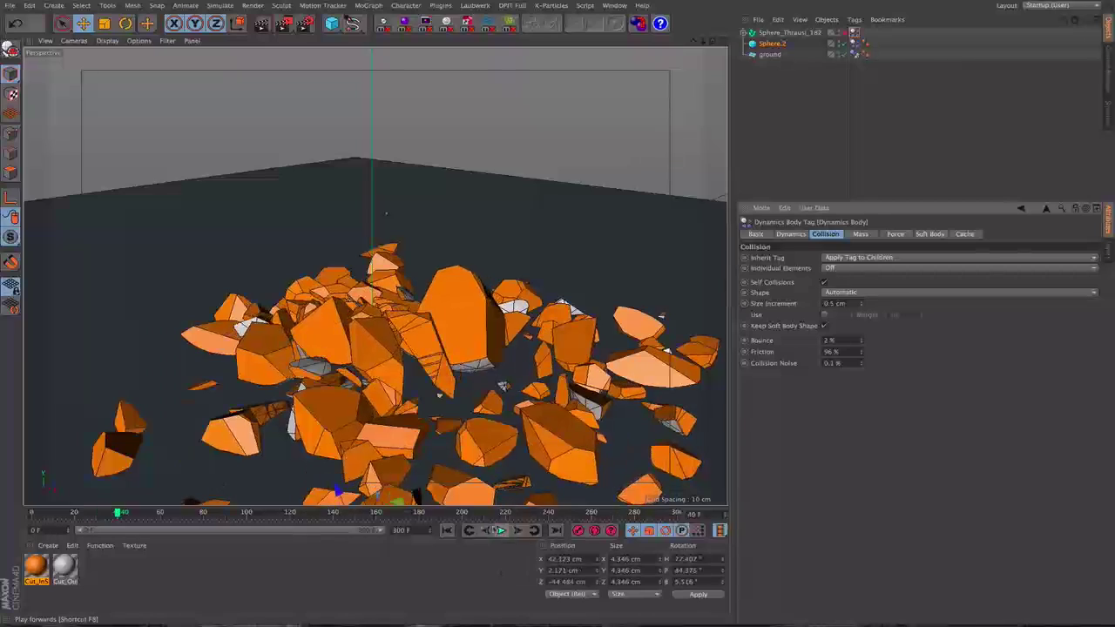
pyautogui.click(447, 529)
pyautogui.click(501, 531)
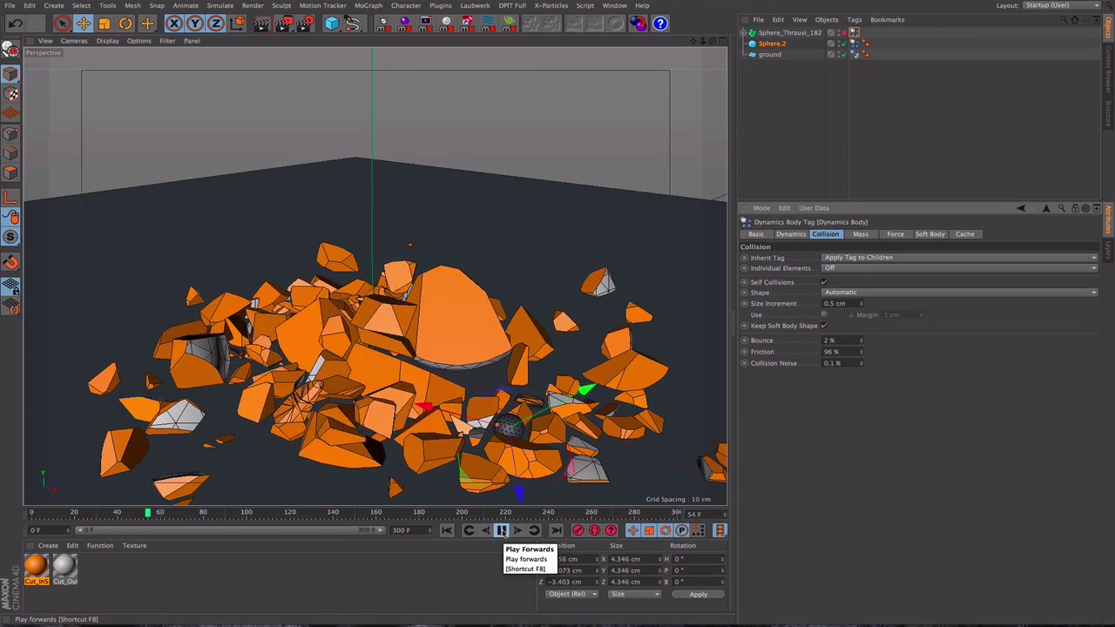
pyautogui.click(501, 531)
pyautogui.keyDown('alt'); pyautogui.moveTo(392, 331); pyautogui.dragTo(447, 313); pyautogui.keyUp('alt')
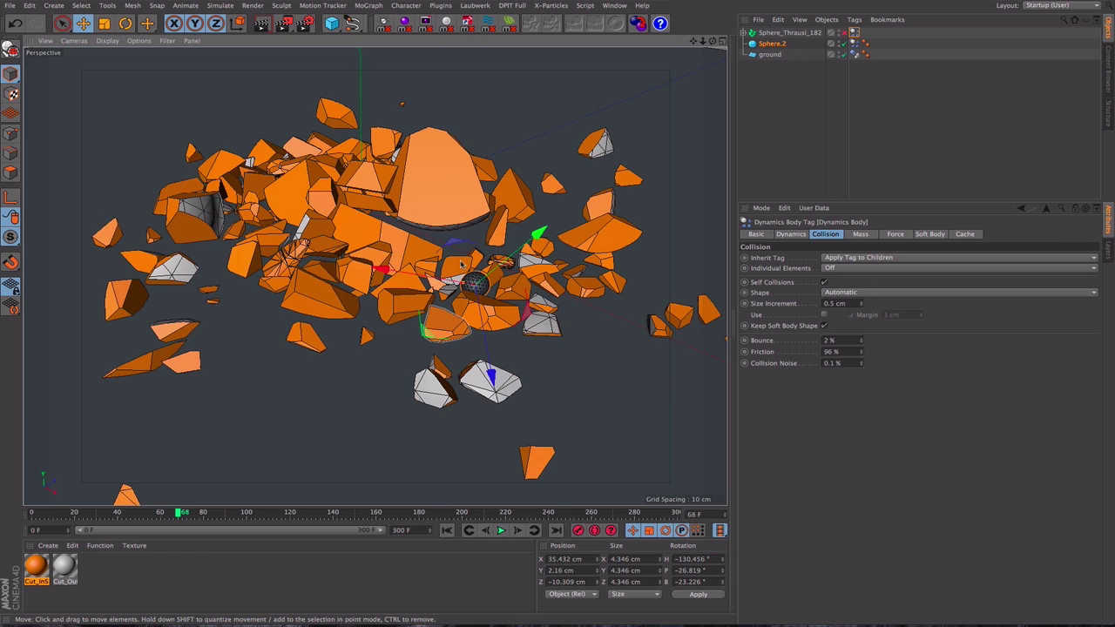
pyautogui.scroll(-4, 449, 309)
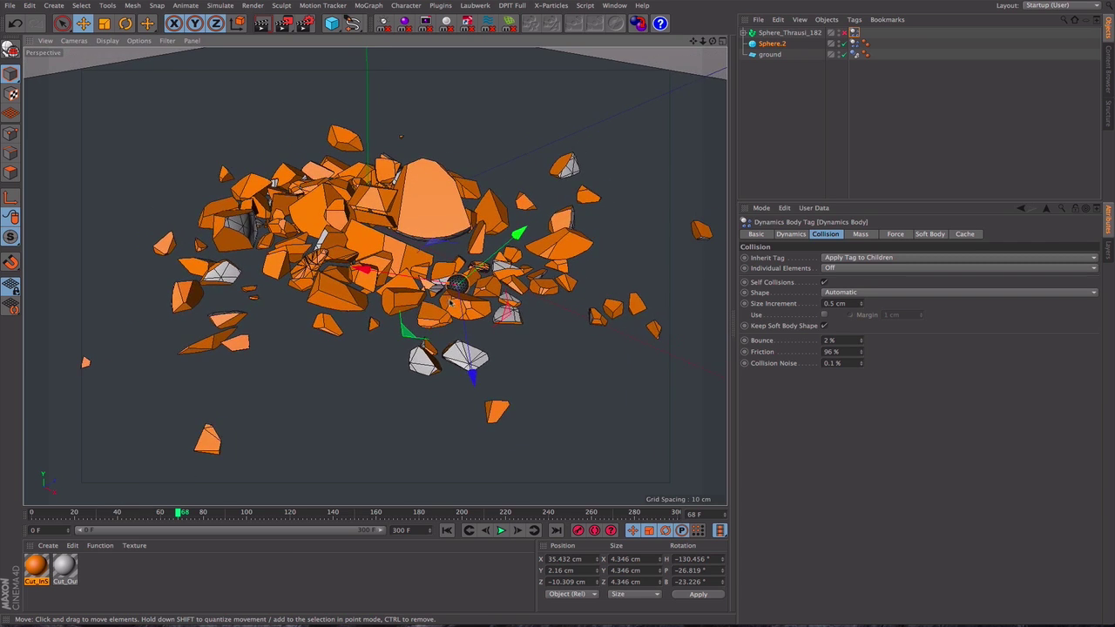
pyautogui.keyDown('alt'); pyautogui.moveTo(452, 302); pyautogui.dragTo(465, 315); pyautogui.keyUp('alt')
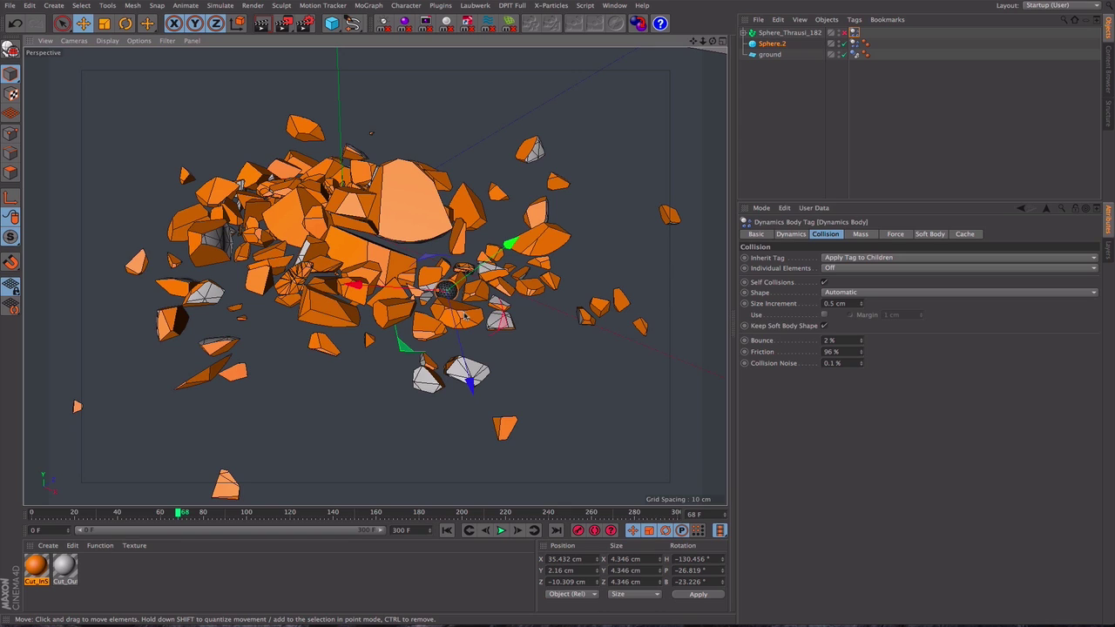